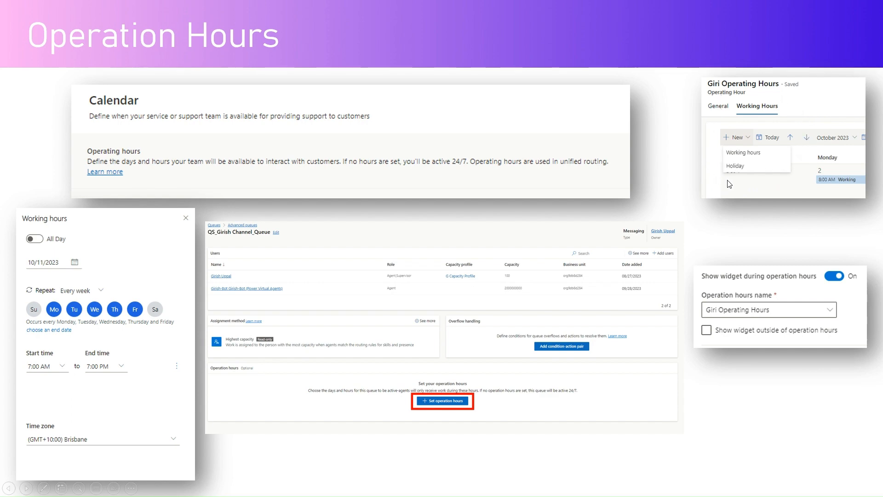
pyautogui.click(730, 246)
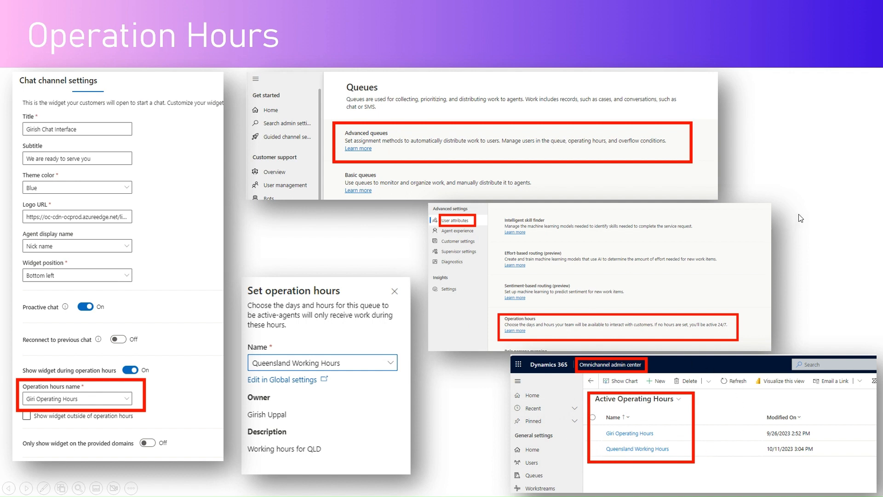
pyautogui.click(855, 217)
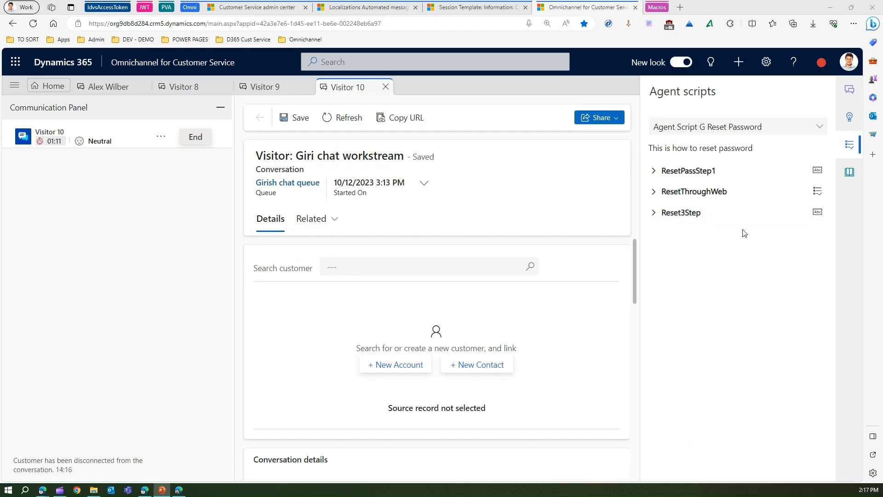
# Switch to the Customer Service admin center and search the admin settings for "operating hours".
pyautogui.click(288, 12)
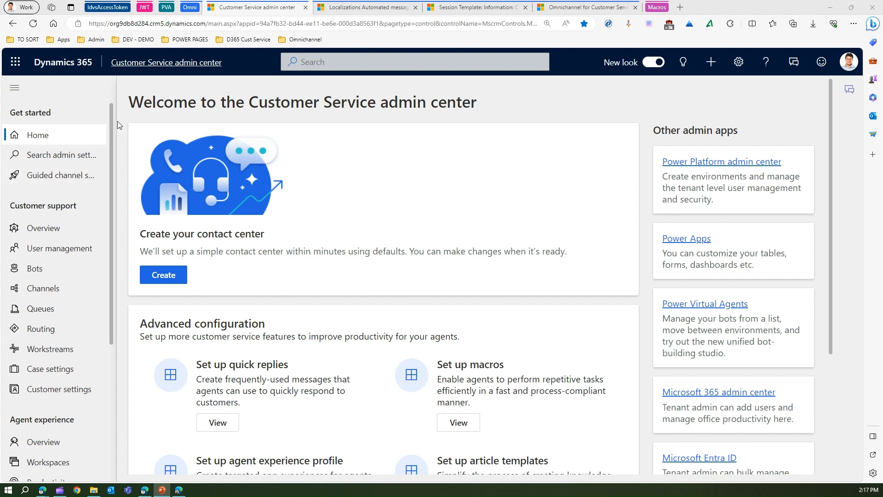
pyautogui.click(76, 158)
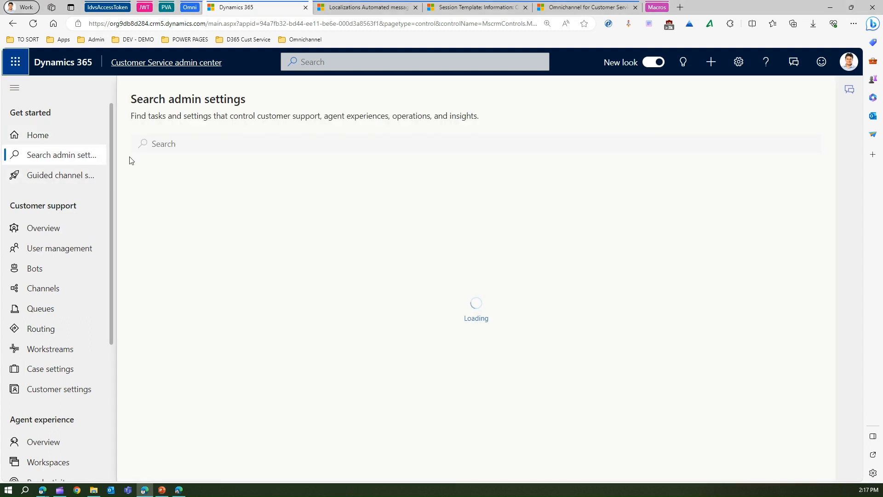
pyautogui.click(191, 146)
pyautogui.write('operating')
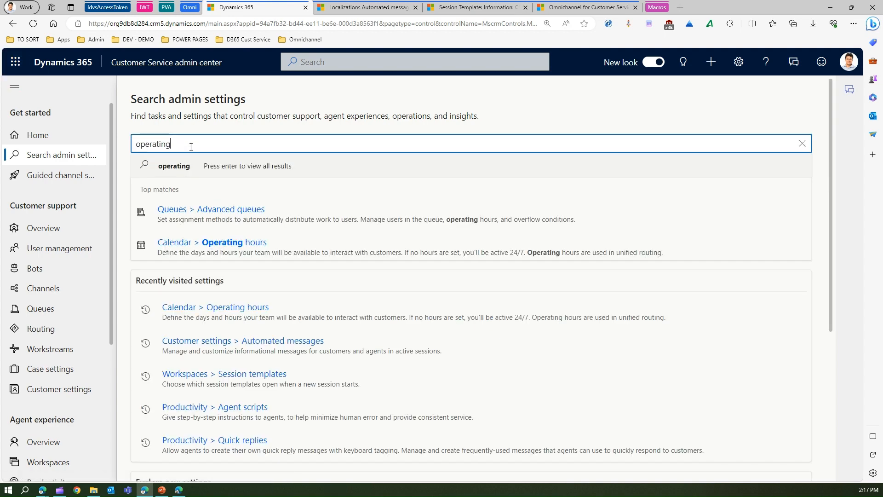
pyautogui.press('BackSpace')
pyautogui.press('BackSpace')
pyautogui.press('BackSpace')
pyautogui.write('ion')
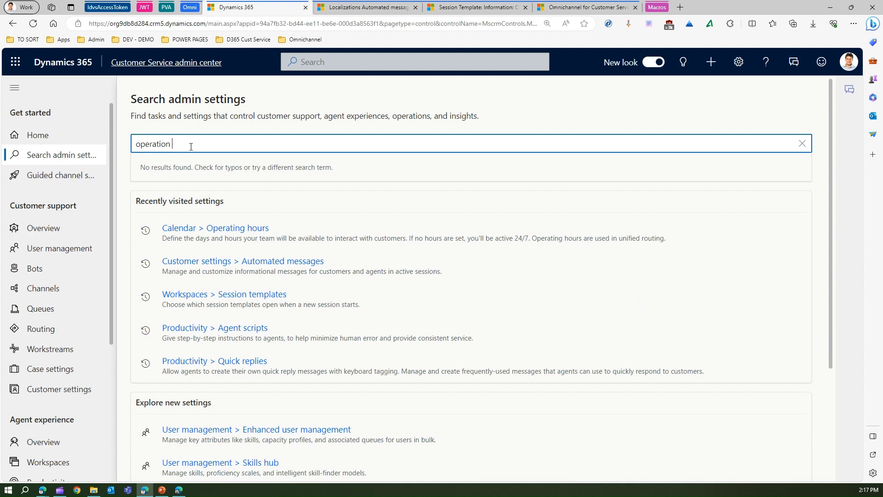
pyautogui.write(' hour')
pyautogui.press('BackSpace')
pyautogui.press('BackSpace')
pyautogui.write('ng')
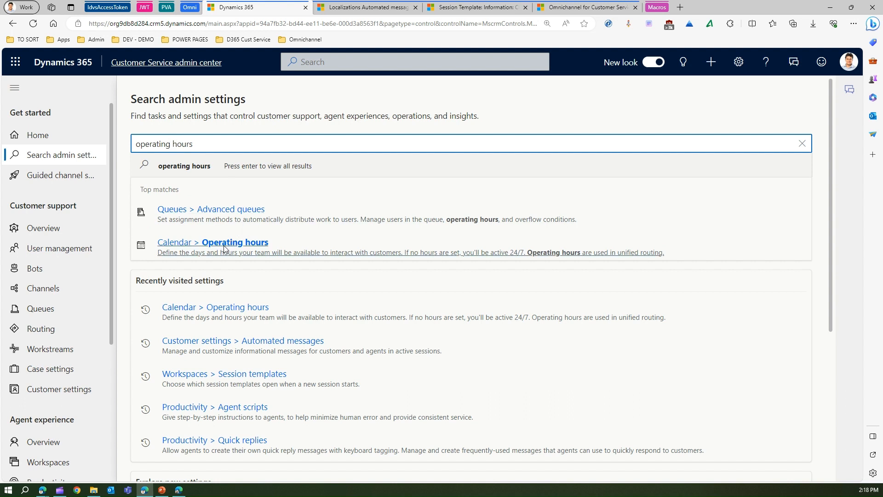
# Open the list of active operating hours from the Calendar settings under Operations.
pyautogui.moveTo(111, 269); pyautogui.dragTo(121, 432)
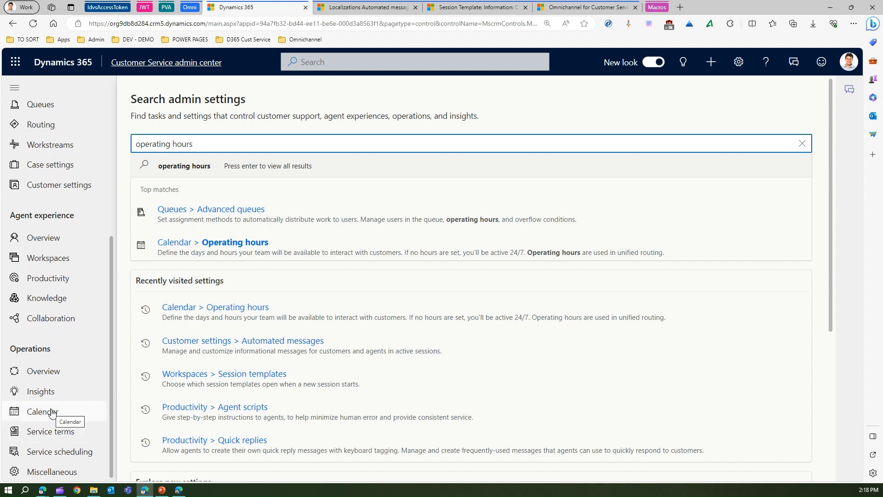
pyautogui.click(51, 412)
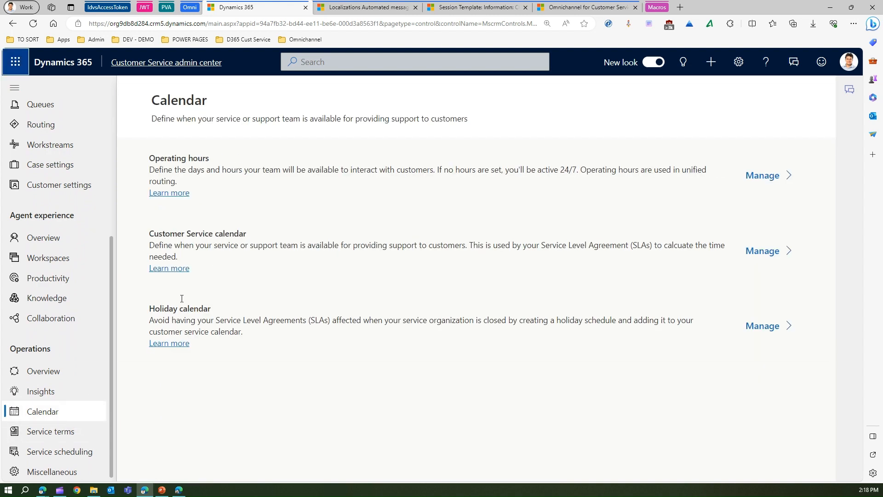
pyautogui.click(760, 177)
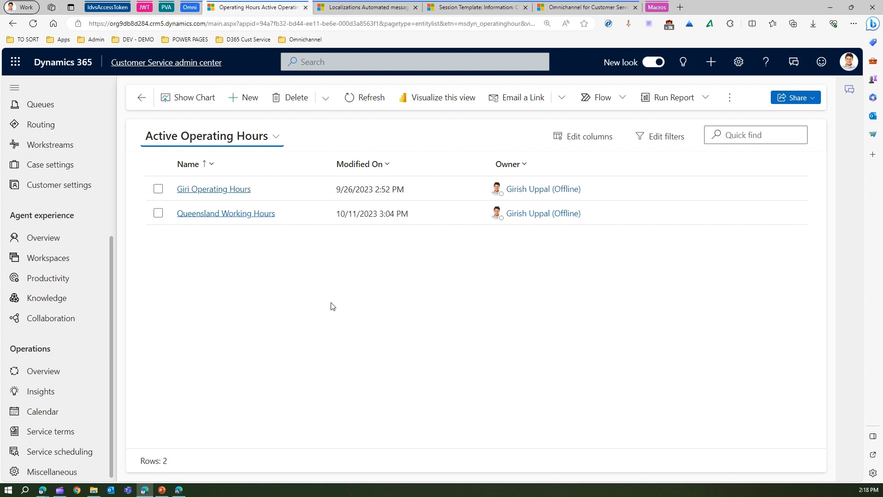
# Create and save an operating hour record named "NSW Operating Hrs" with the description "Operation hrs for New South Wales".
pyautogui.click(242, 98)
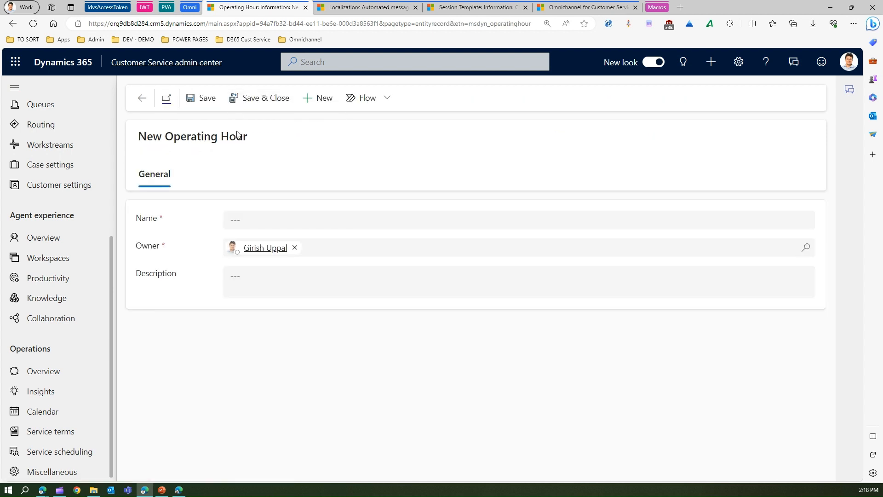
pyautogui.click(250, 218)
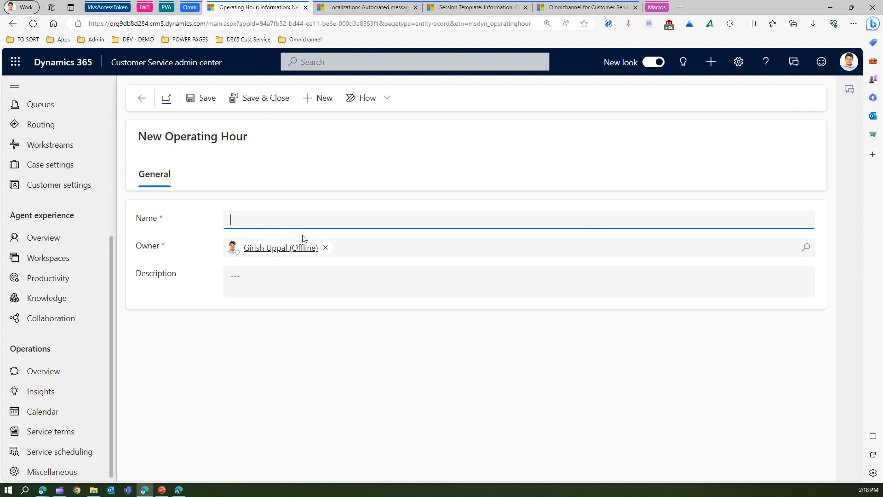
pyautogui.write('NSW Operating Hrs')
pyautogui.click(282, 280)
pyautogui.write('Operatio')
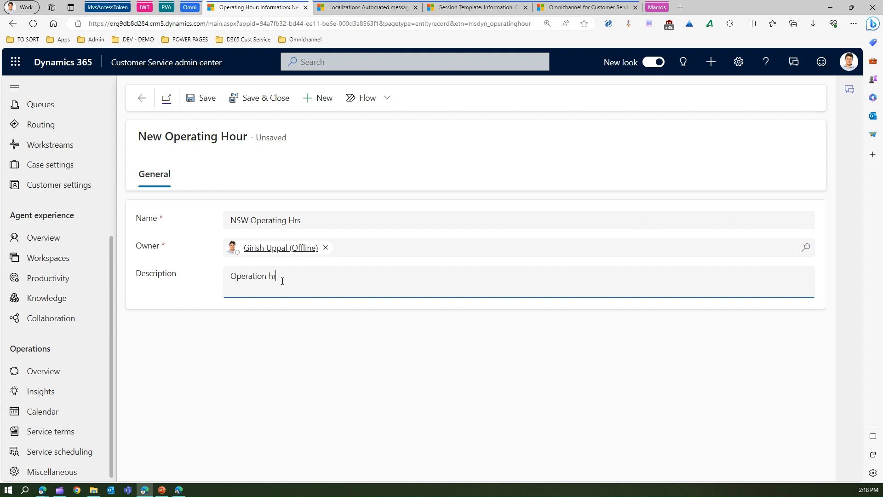
pyautogui.write('South Wales')
pyautogui.click(203, 98)
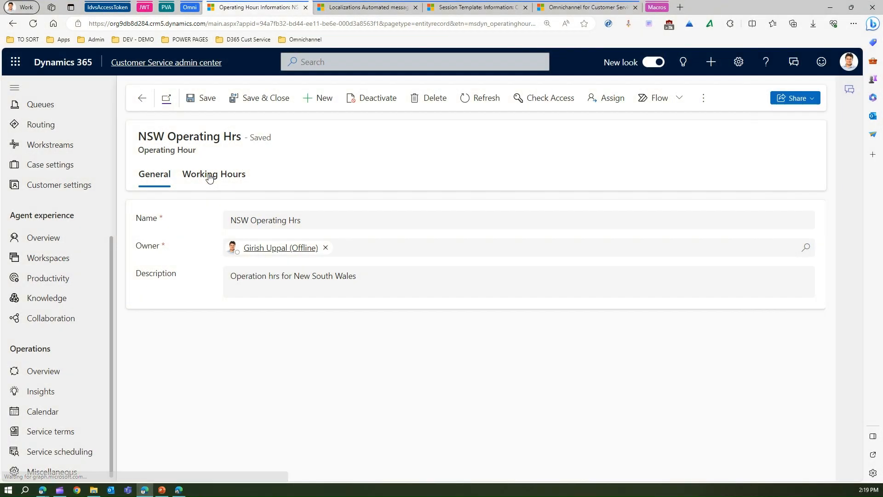
# Open the working hours calendar of the NSW Operating Hrs record.
pyautogui.click(209, 175)
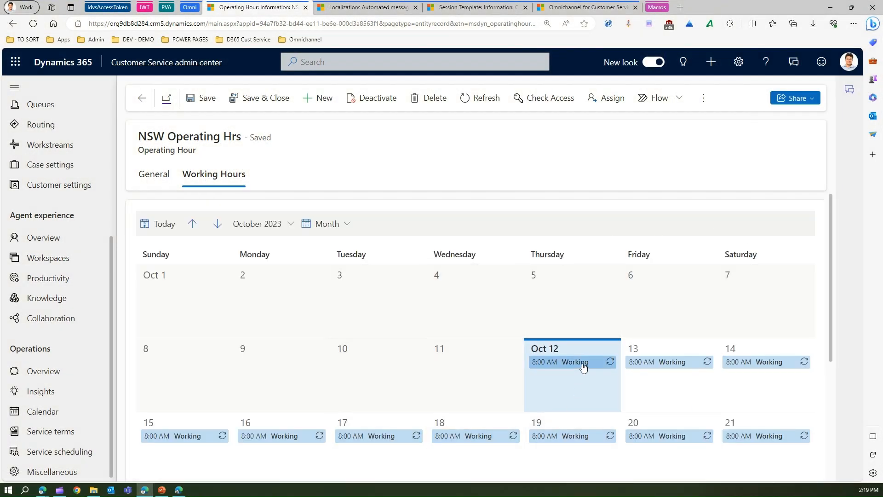
pyautogui.moveTo(831, 314); pyautogui.dragTo(852, 275)
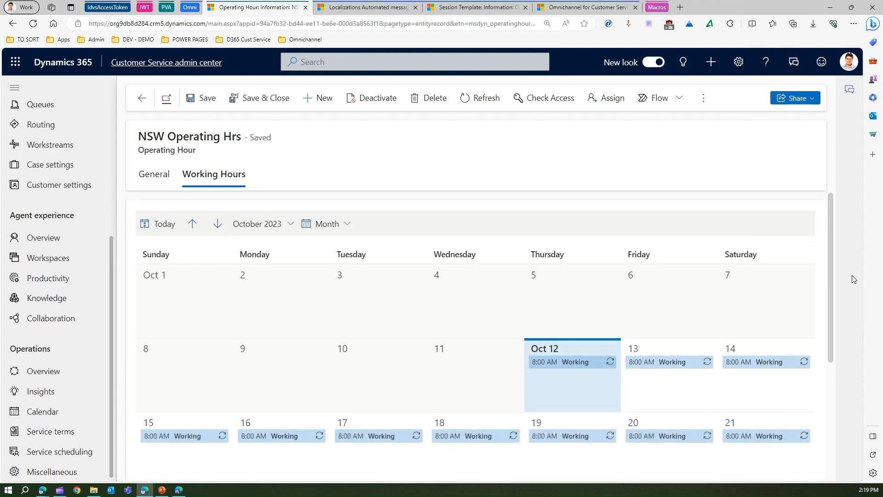
pyautogui.hotkey('ctrl', '-')
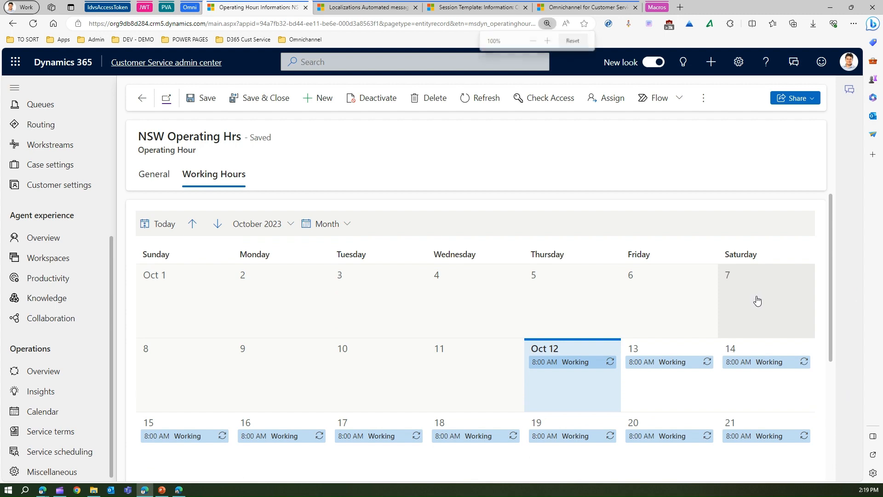
# View the working hours calendar by day and by week, and return it to the month view.
pyautogui.click(278, 189)
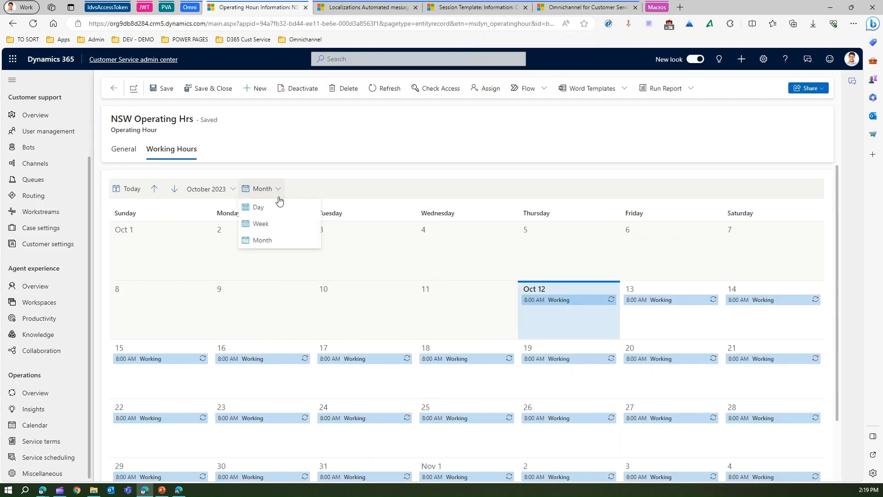
pyautogui.click(276, 208)
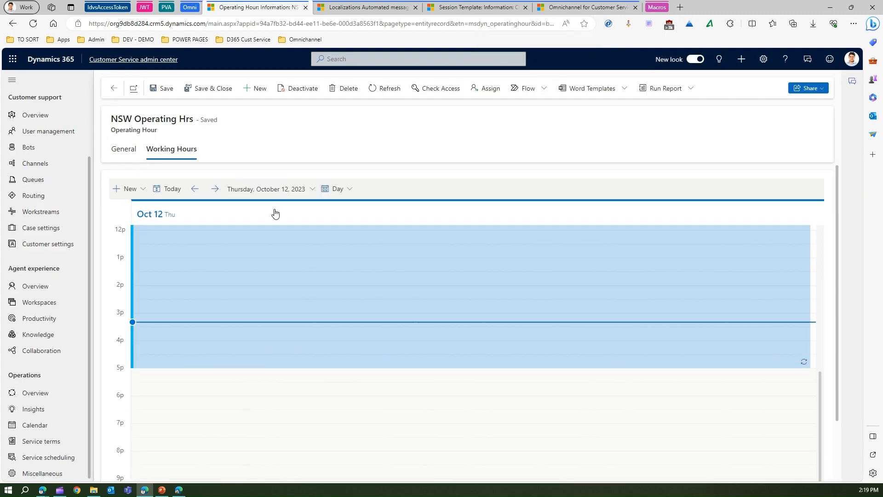
pyautogui.click(340, 189)
pyautogui.click(342, 222)
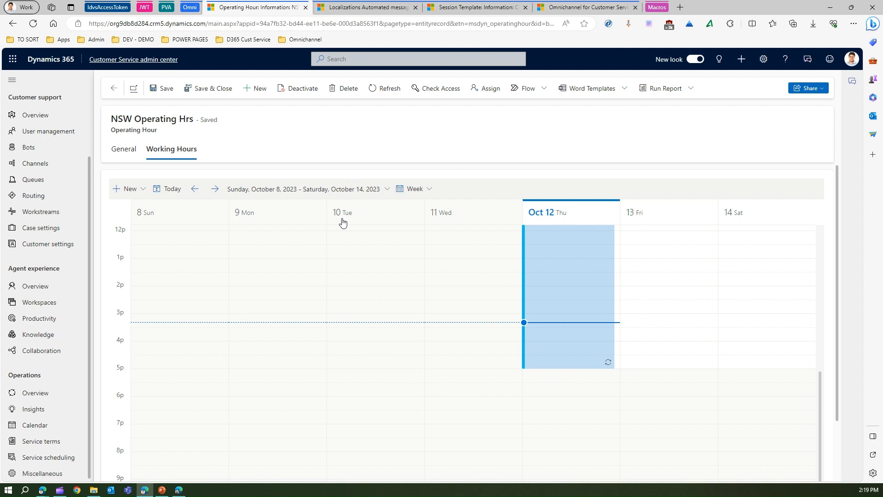
pyautogui.click(413, 189)
pyautogui.click(414, 241)
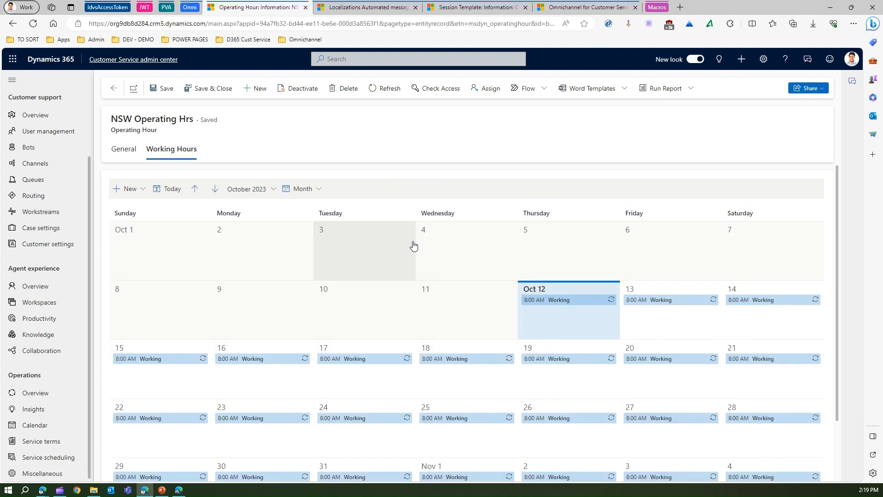
# Browse the working hours calendar month by month up to February 2024 and return to today's date.
pyautogui.click(214, 190)
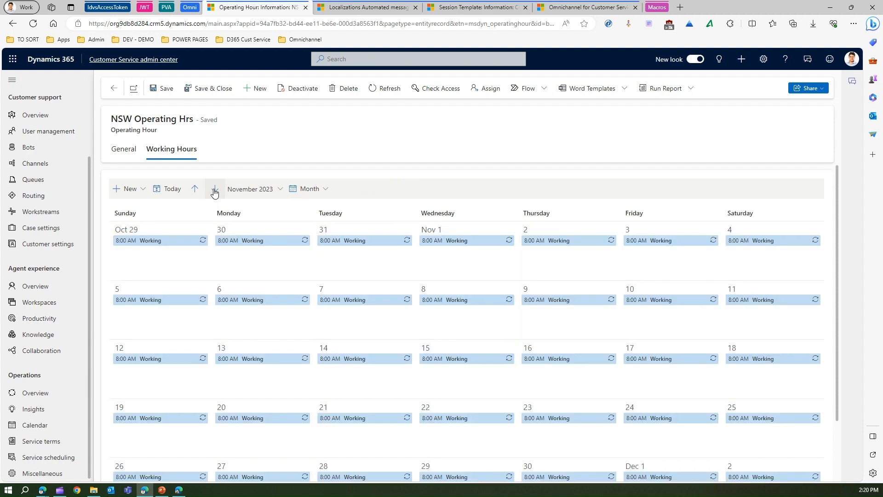
pyautogui.click(214, 191)
pyautogui.click(214, 191)
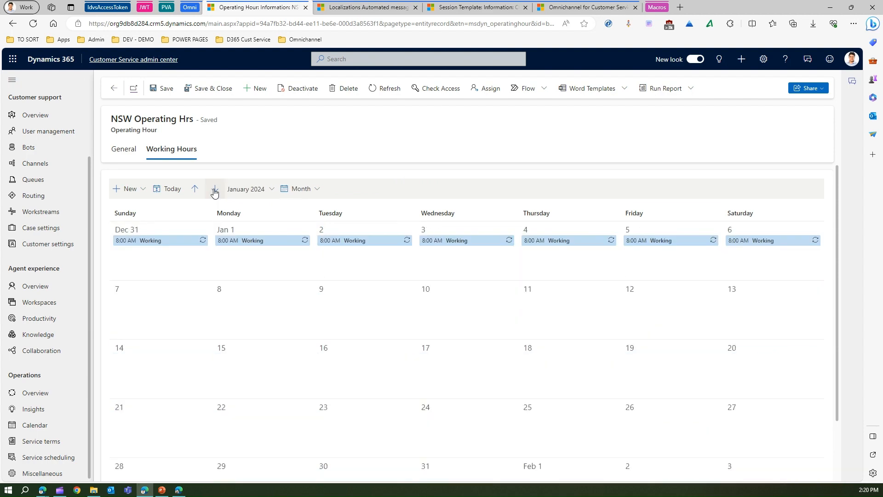
pyautogui.click(214, 190)
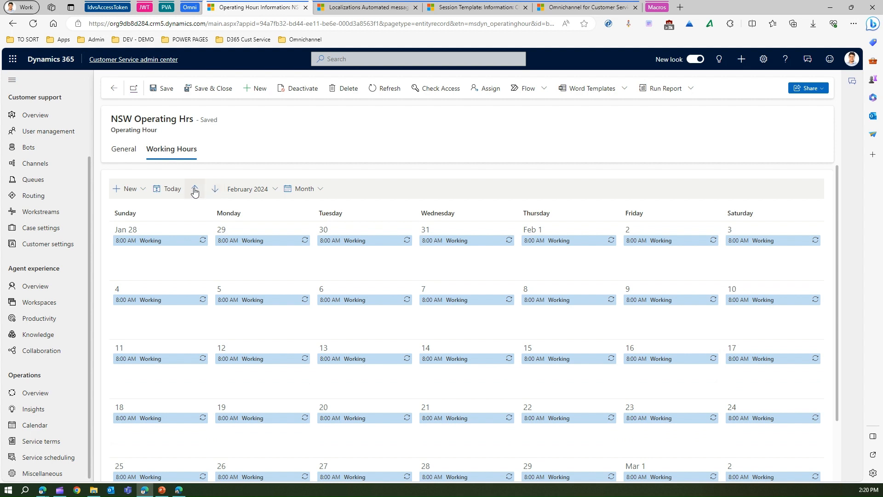
pyautogui.click(194, 191)
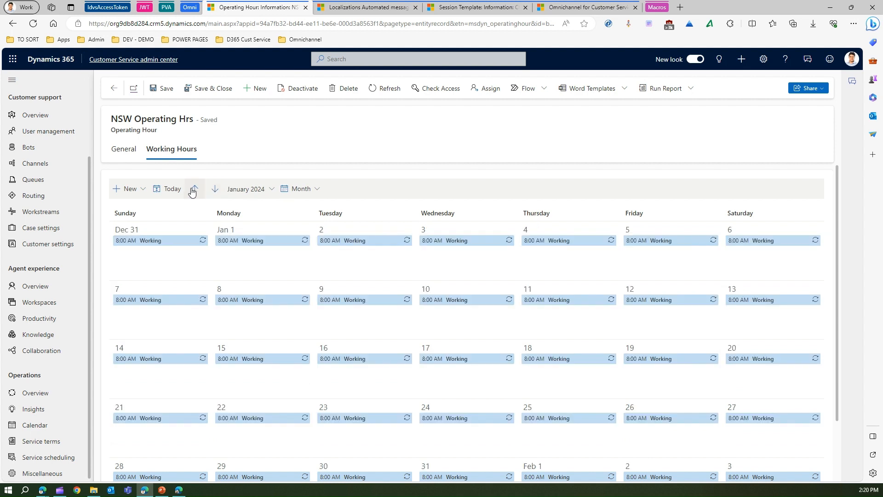
pyautogui.click(173, 190)
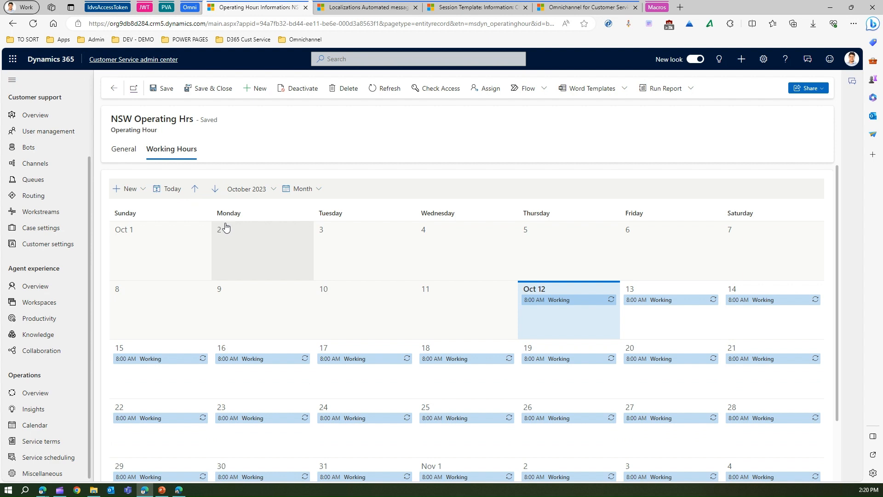
# Start a new working hours entry dated 11/1/2023 with All Day off and a Custom repeat.
pyautogui.click(143, 190)
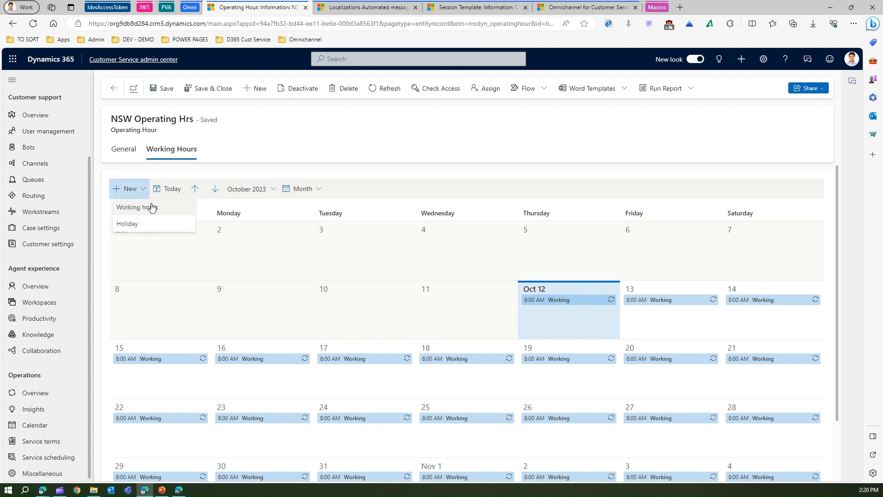
pyautogui.click(152, 208)
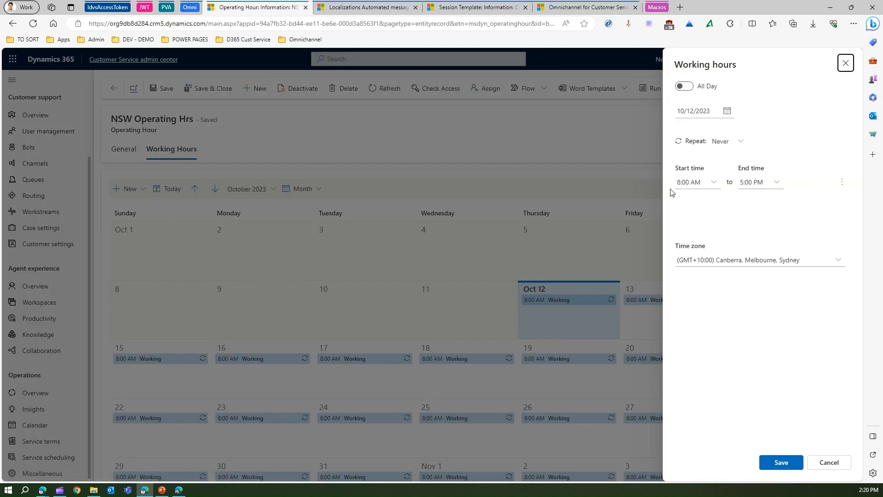
pyautogui.click(685, 87)
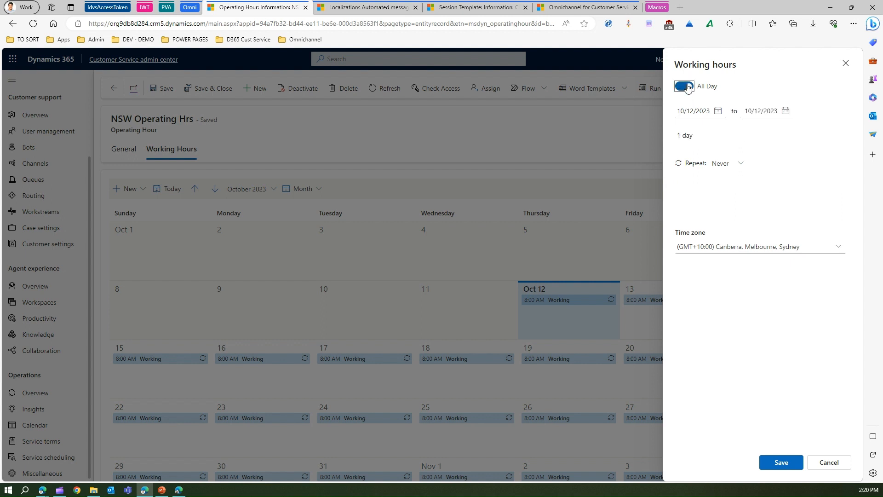
pyautogui.click(685, 86)
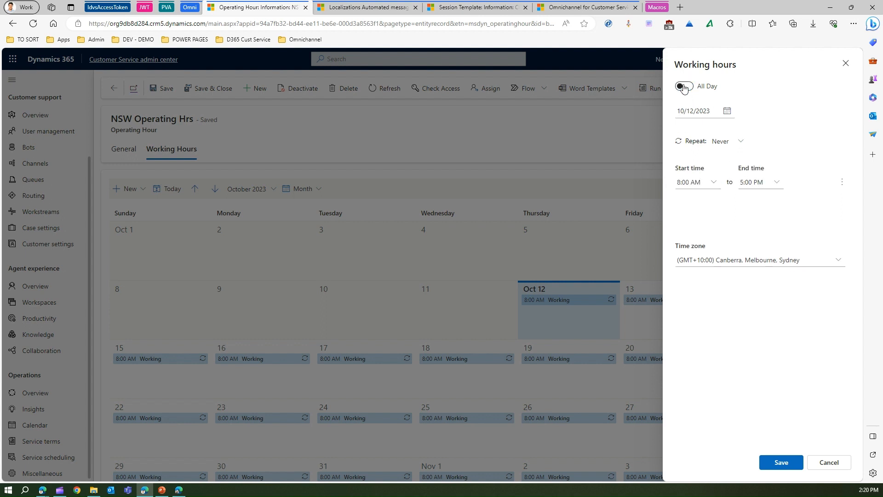
pyautogui.click(727, 113)
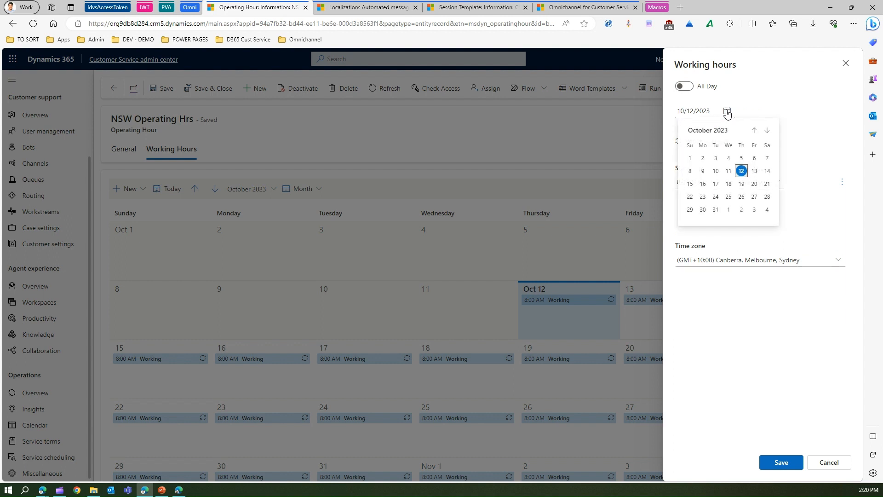
pyautogui.click(766, 131)
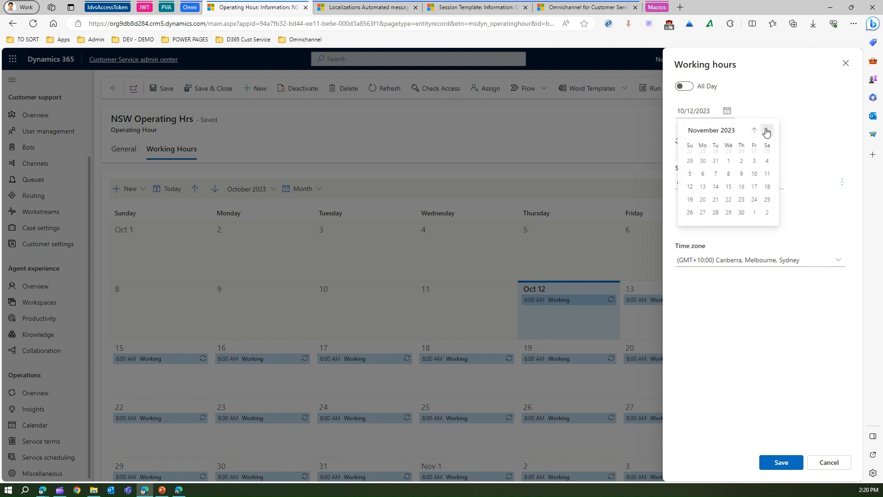
pyautogui.click(727, 161)
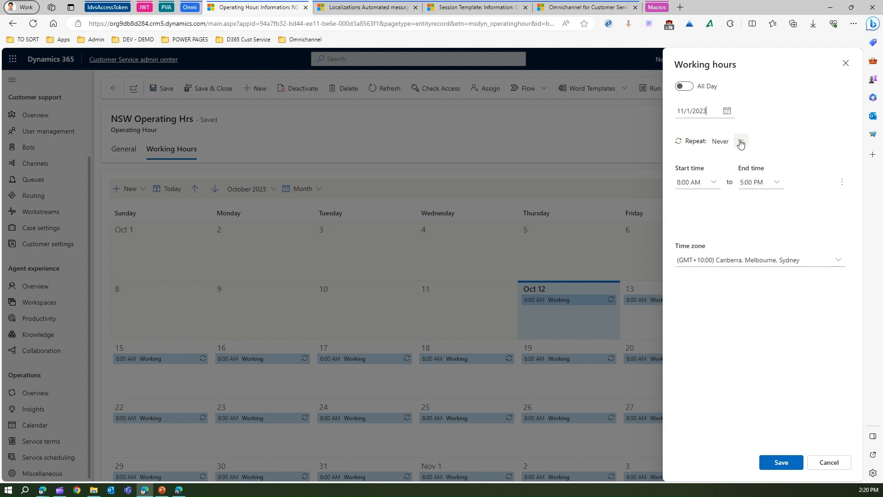
pyautogui.click(740, 143)
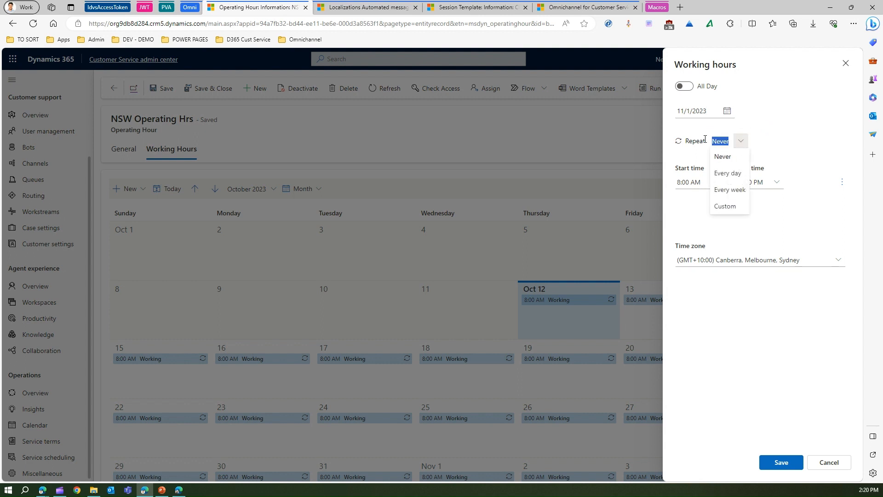
pyautogui.click(725, 206)
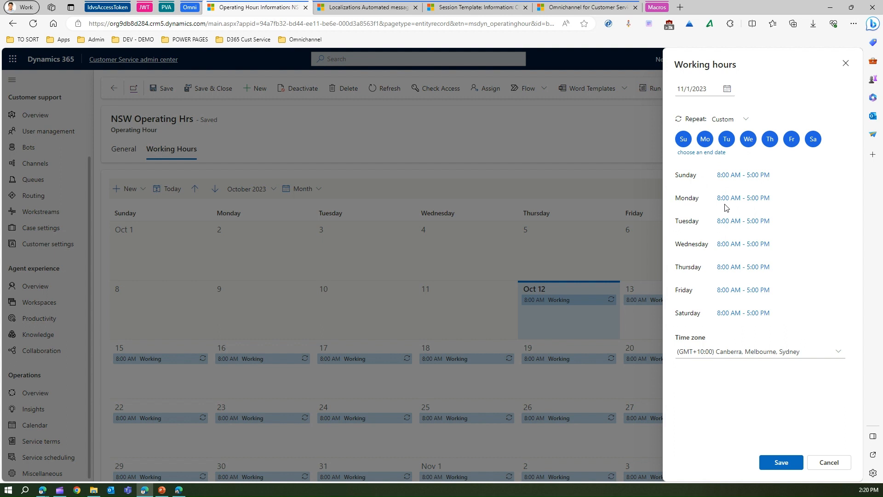
# Set the end date of the custom working hours recurrence to 1/31/2024.
pyautogui.click(715, 153)
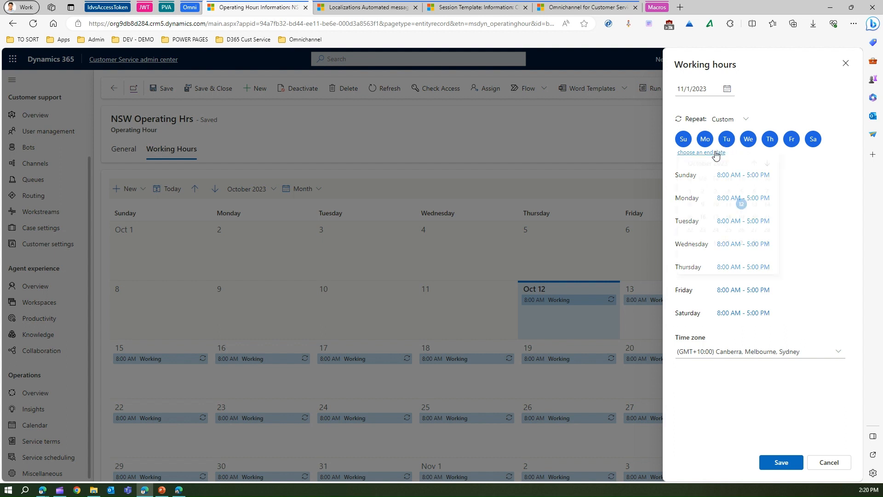
pyautogui.click(767, 168)
pyautogui.click(767, 168)
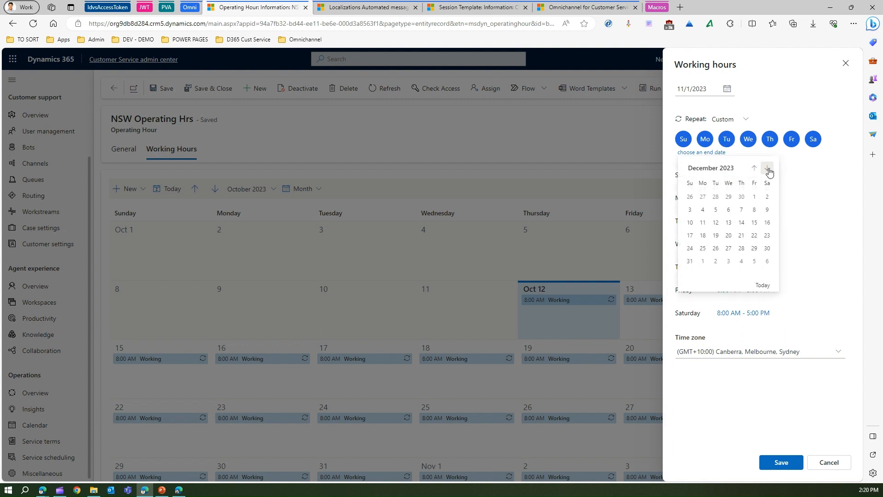
pyautogui.click(767, 168)
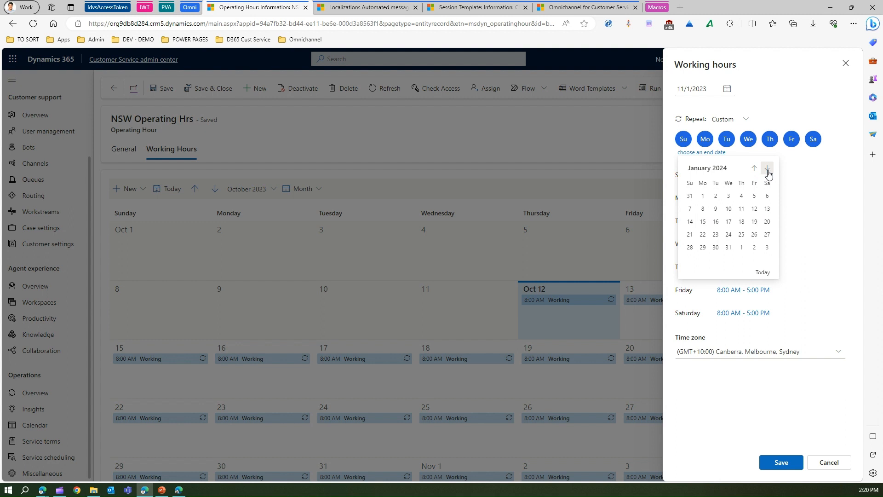
pyautogui.click(729, 249)
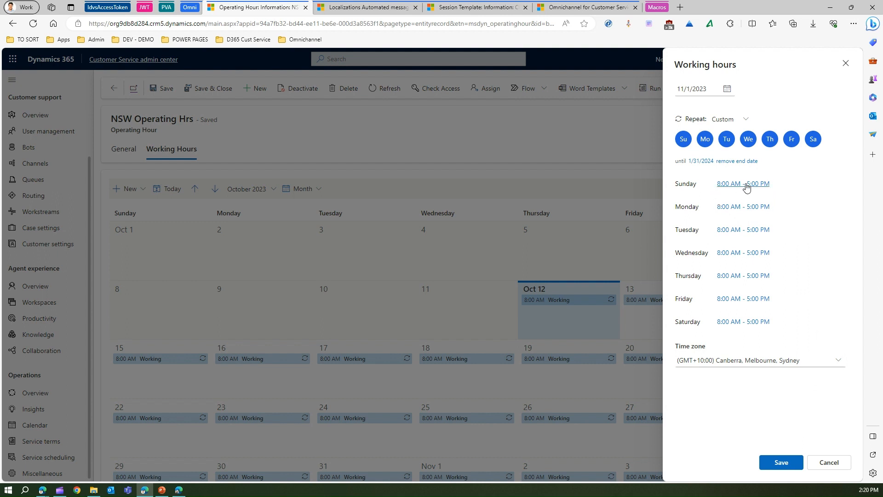
# Exclude Sunday, Wednesday and Saturday from the custom repeat and save the working hours entry.
pyautogui.click(683, 139)
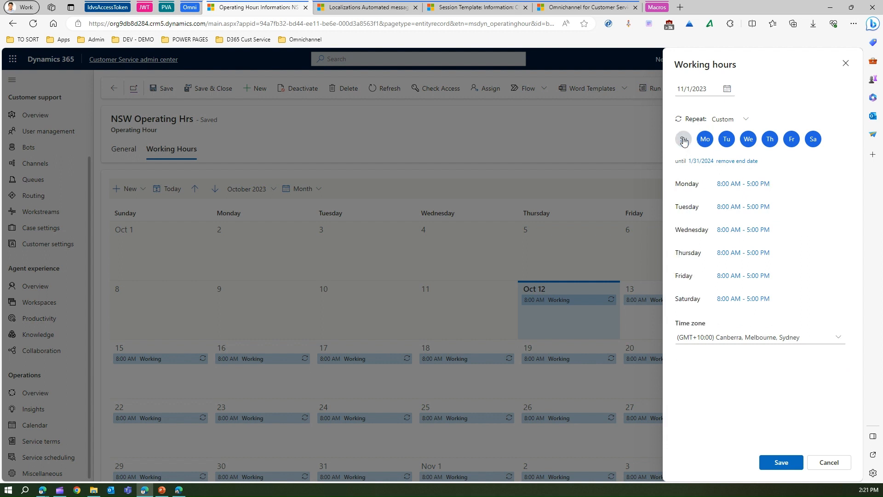
pyautogui.click(813, 140)
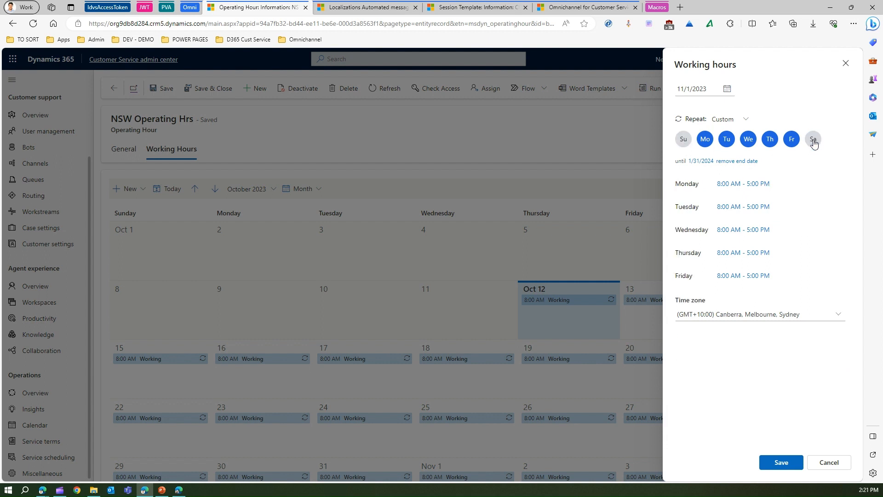
pyautogui.click(750, 140)
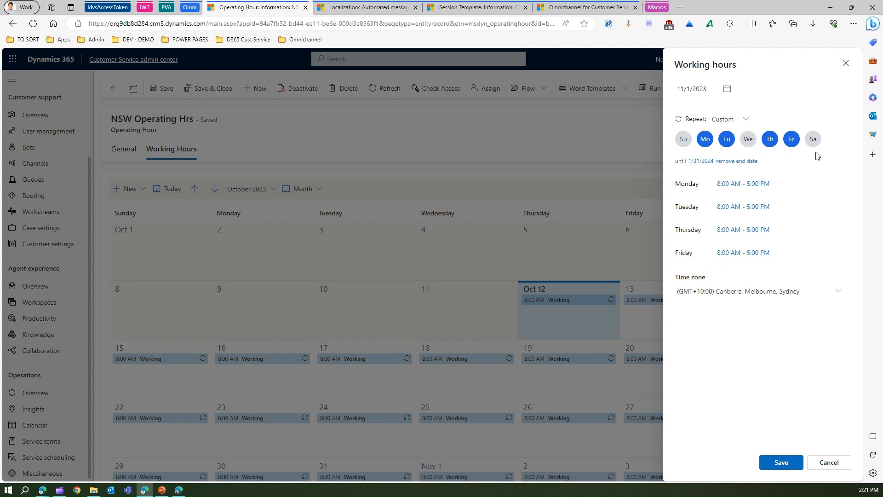
pyautogui.click(782, 462)
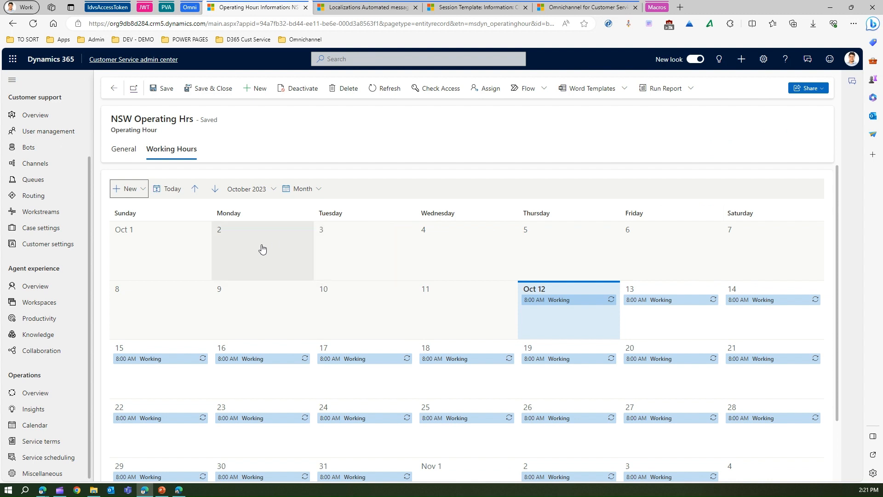
# Review the updated working hours calendar month by month through February 2024 and return to December 2023.
pyautogui.click(143, 188)
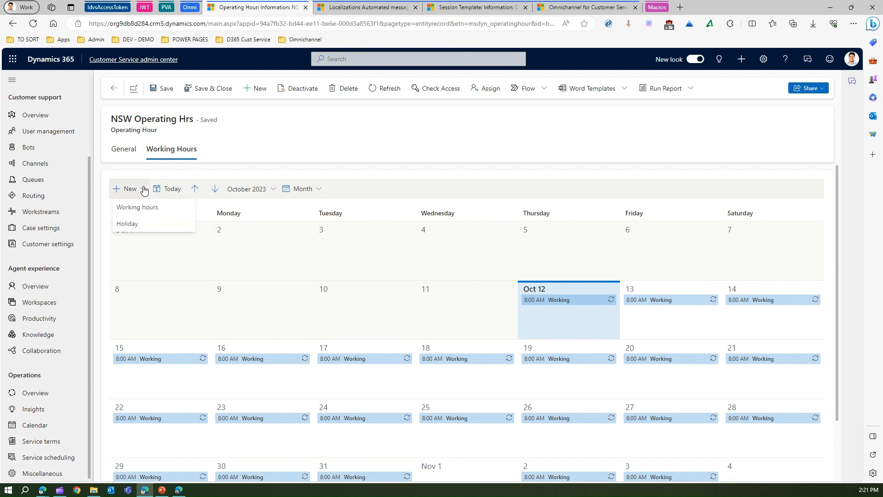
pyautogui.click(215, 188)
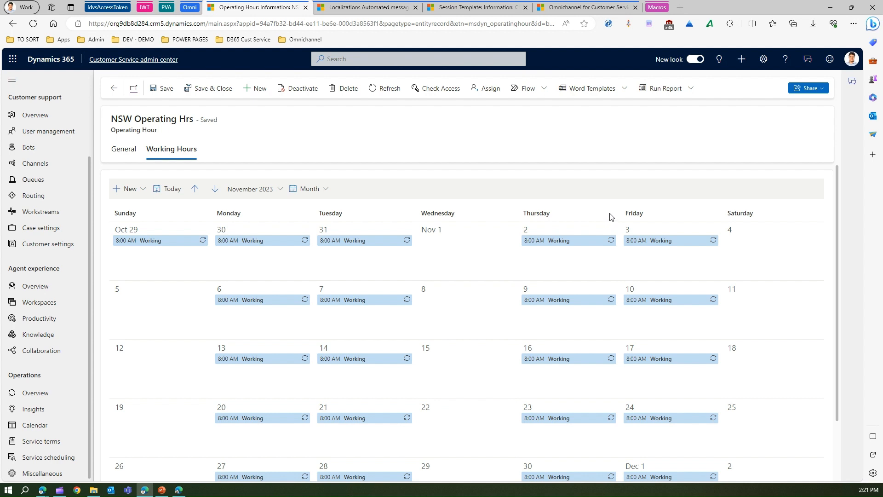
pyautogui.click(214, 189)
pyautogui.click(215, 189)
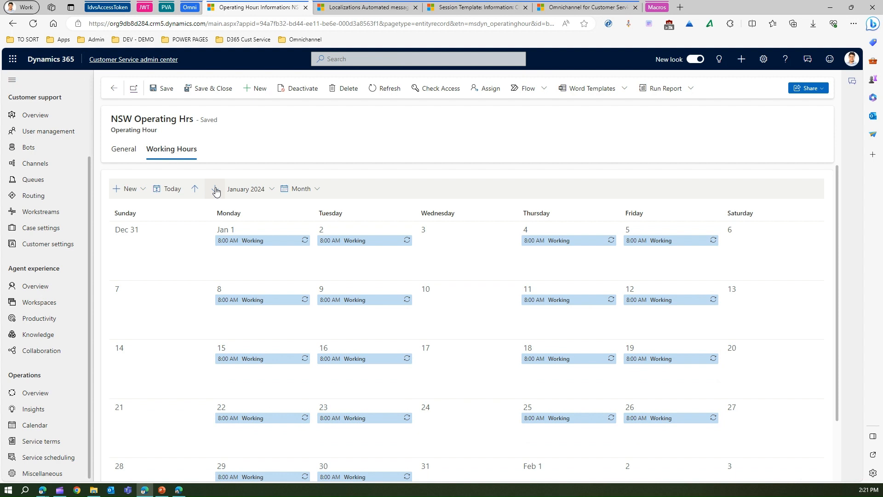
pyautogui.click(214, 189)
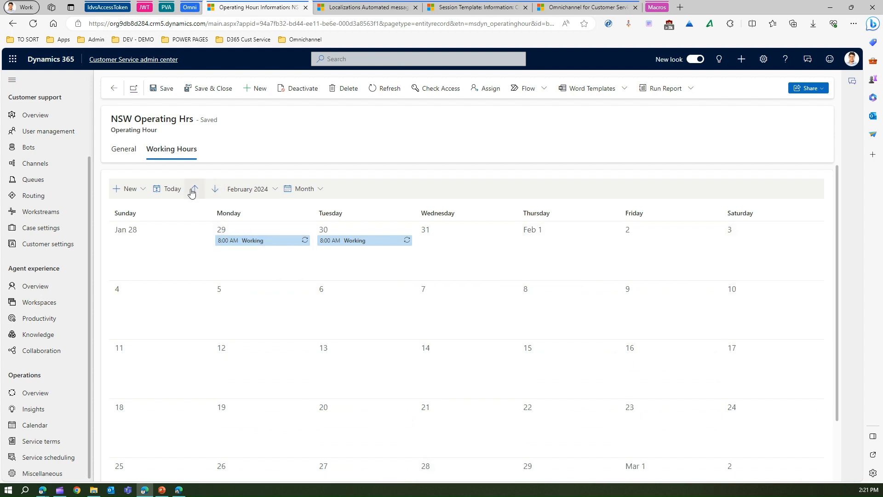
pyautogui.click(193, 189)
pyautogui.click(193, 189)
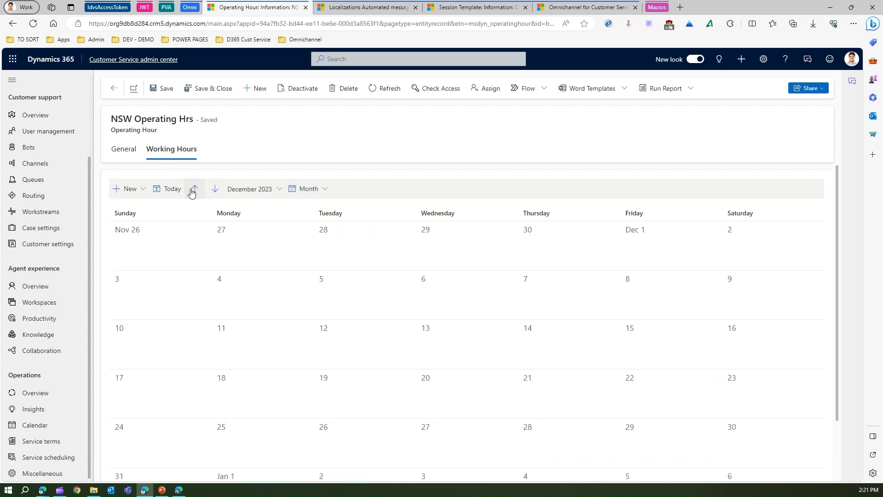
# Start a new holiday entry running from 12/25/2023 to 12/26/2023.
pyautogui.click(145, 189)
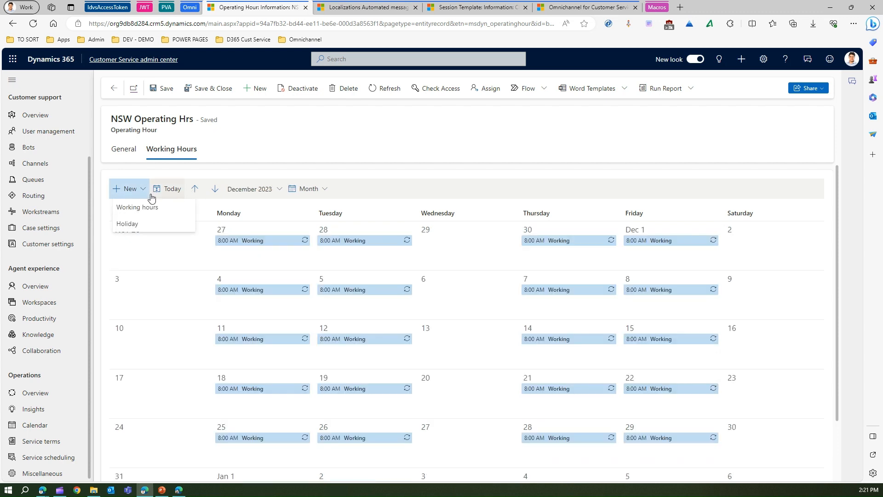
pyautogui.click(142, 225)
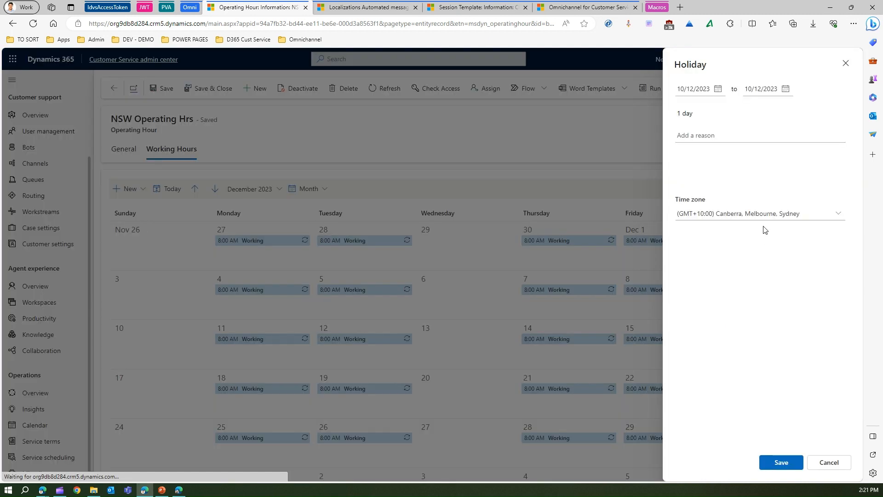
pyautogui.click(718, 89)
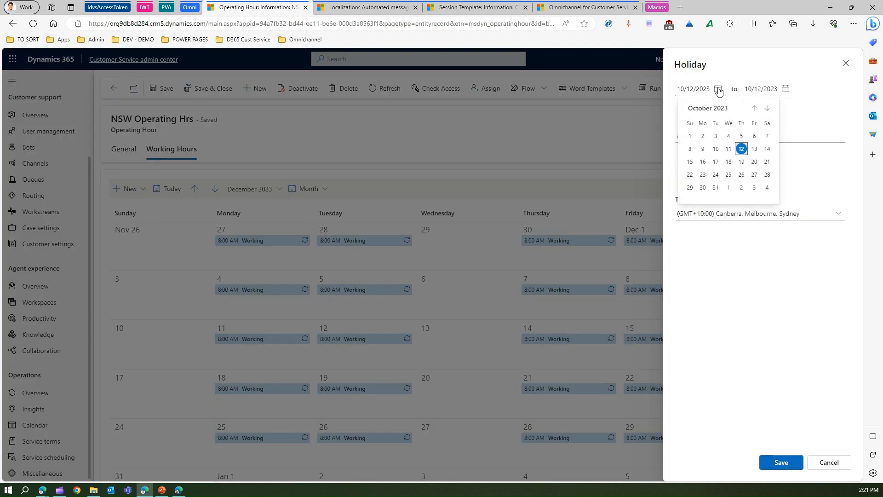
pyautogui.click(767, 108)
pyautogui.click(767, 108)
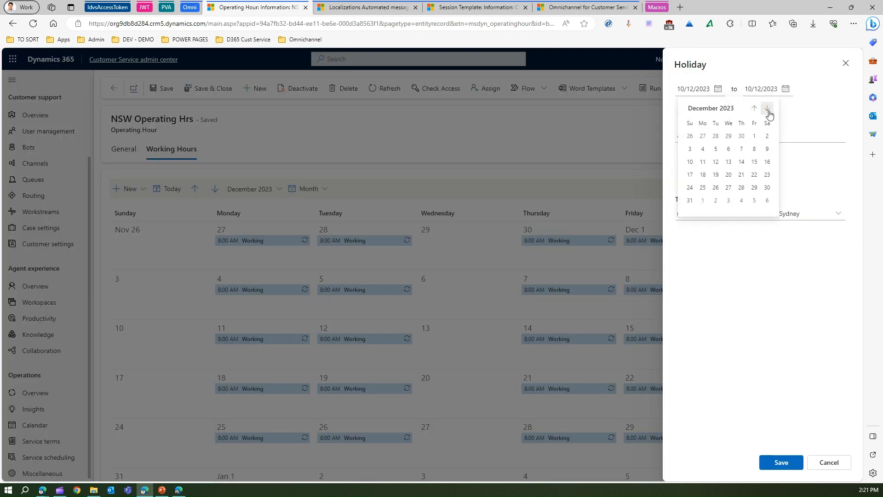
pyautogui.click(702, 187)
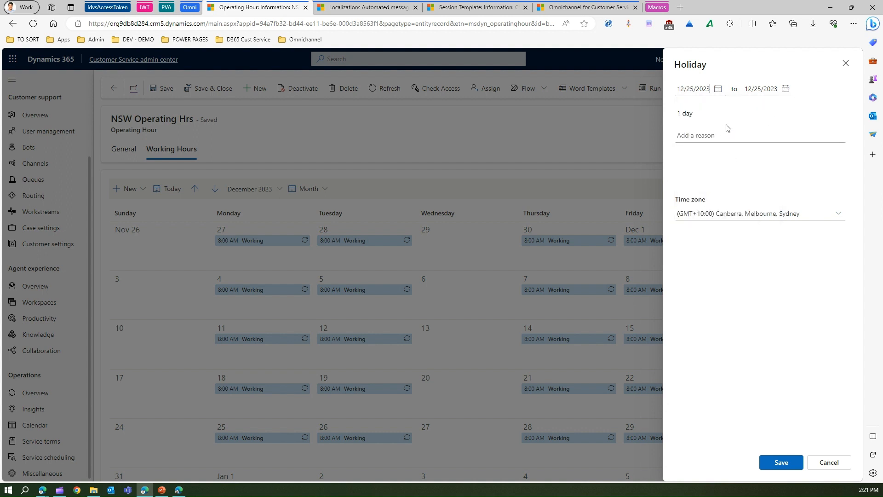
pyautogui.click(785, 89)
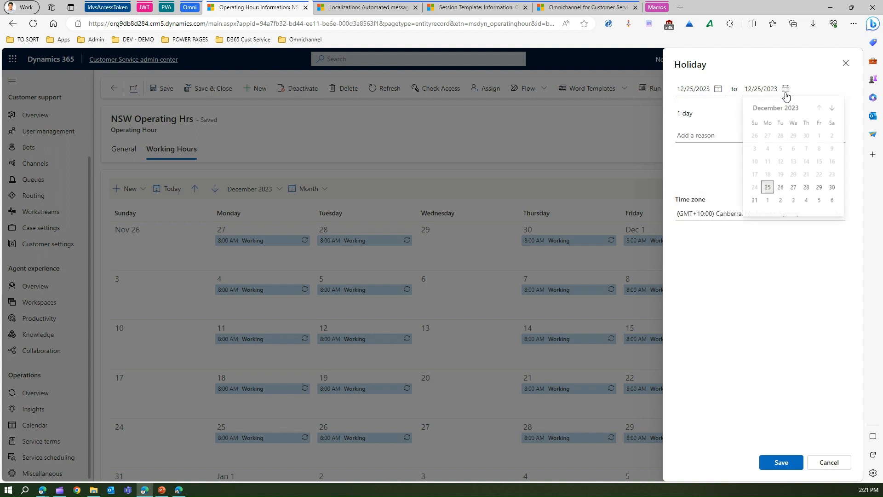
pyautogui.click(780, 188)
# Enter "Christmas +Boxing Day" as the holiday reason and save the holiday.
pyautogui.click(707, 136)
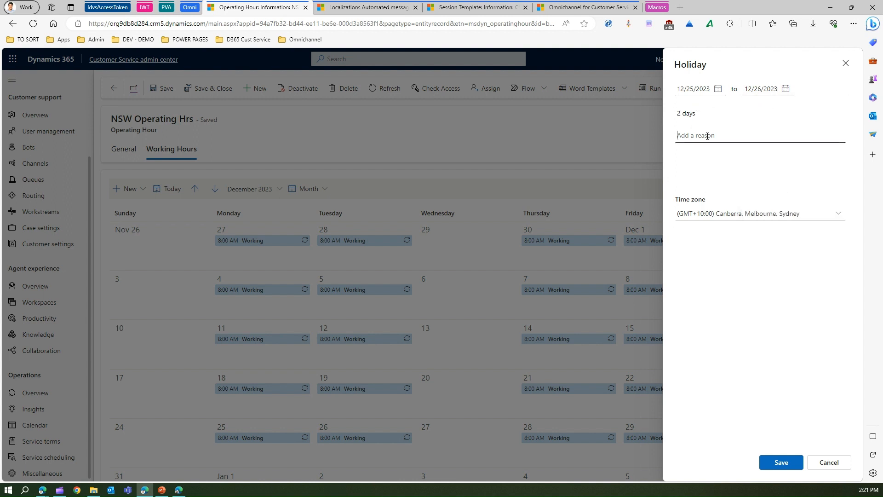
pyautogui.write('Christmas +')
pyautogui.hotkey('alt', 'space')
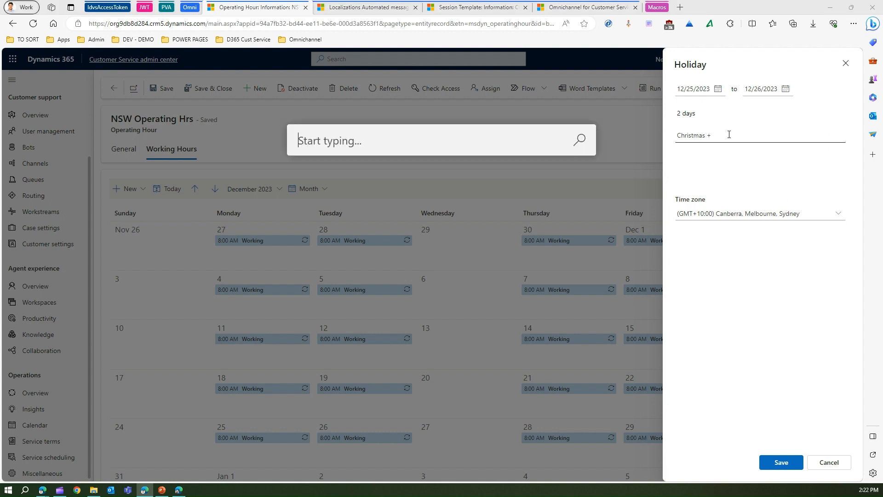
pyautogui.press('Escape')
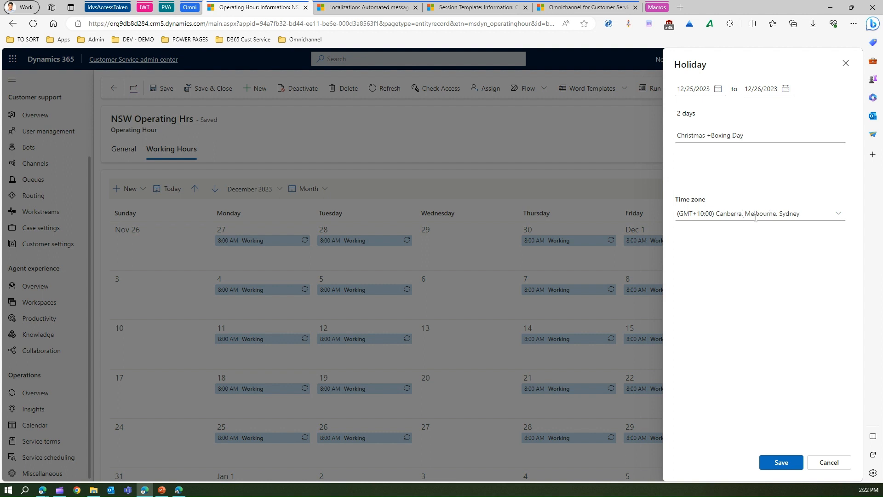
pyautogui.click(791, 464)
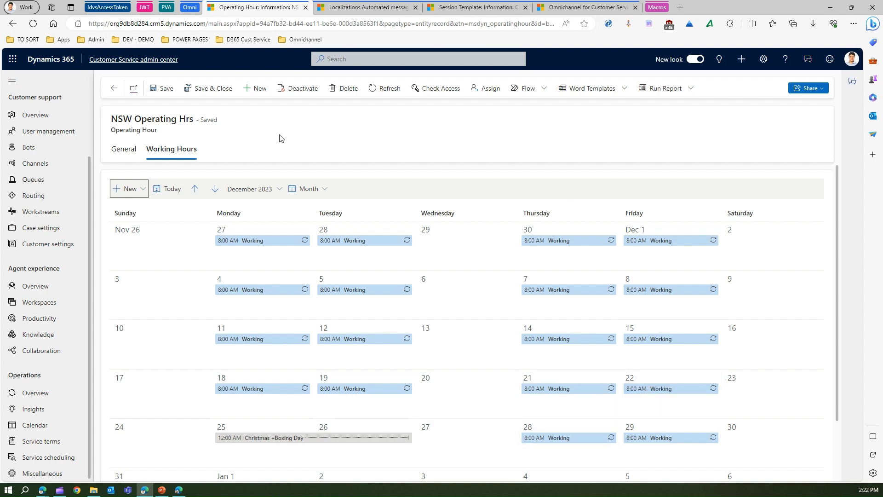
# Save and close the NSW Operating Hrs record.
pyautogui.press('ctrl')
pyautogui.press('ctrl')
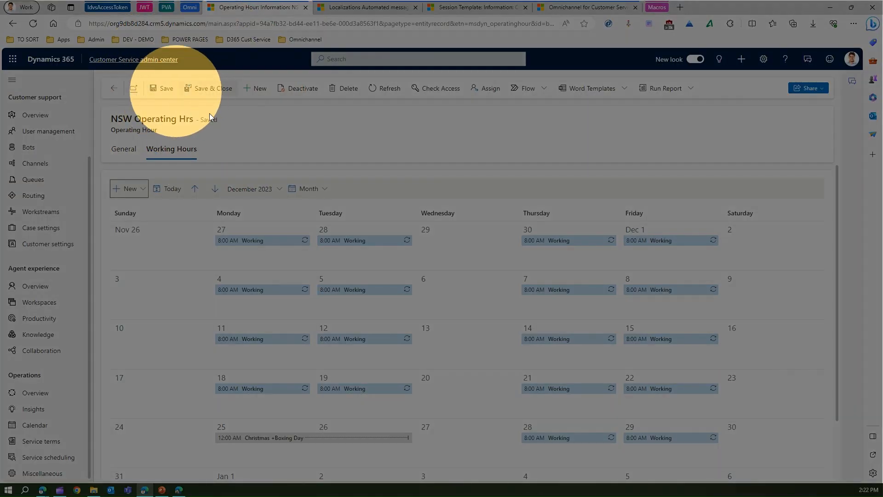
pyautogui.click(243, 125)
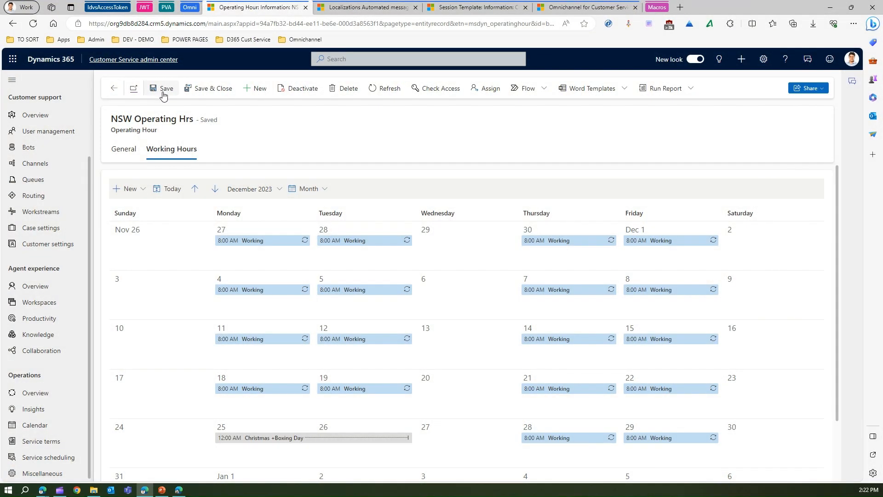
pyautogui.click(211, 90)
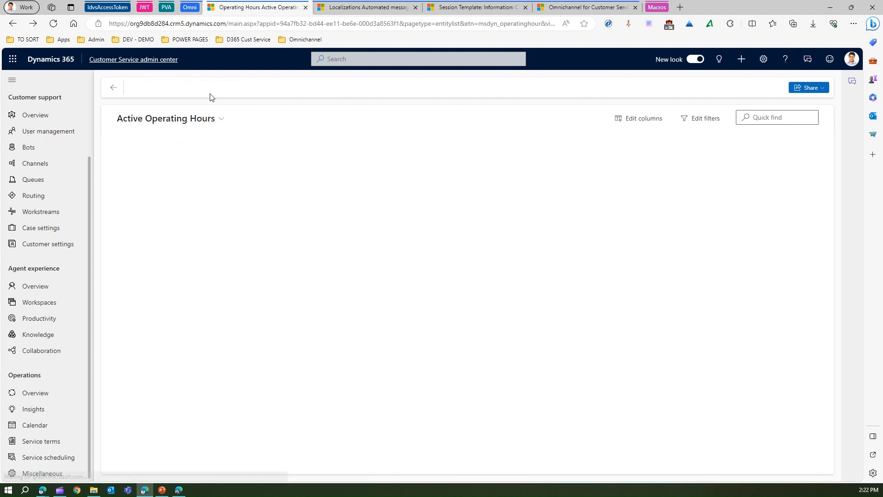
# Open the chat widget settings of the first channel in the chat channels list.
pyautogui.click(42, 164)
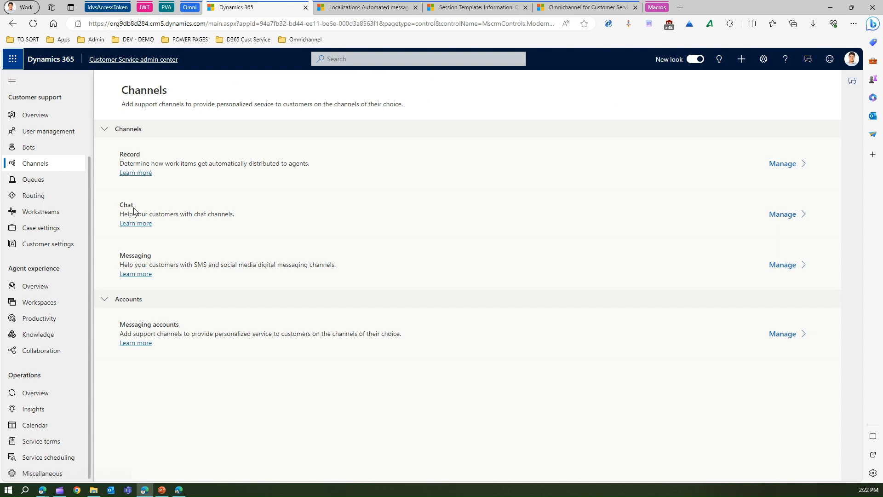
pyautogui.click(783, 214)
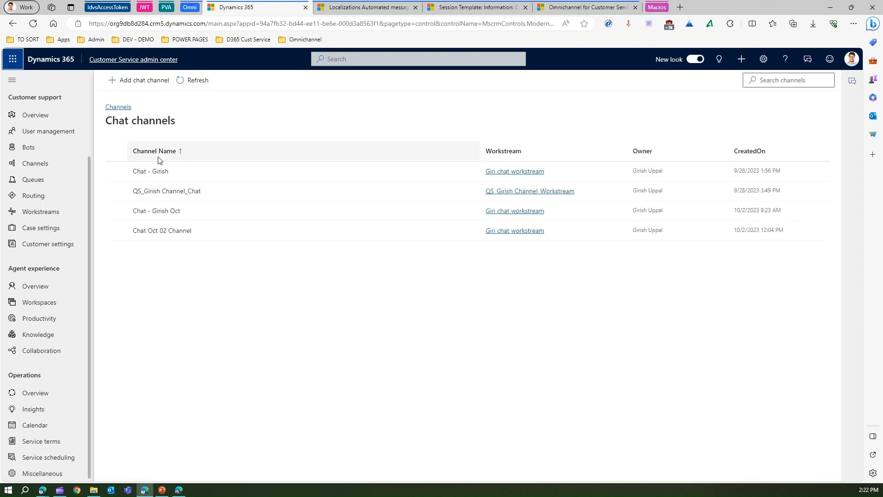
pyautogui.click(145, 172)
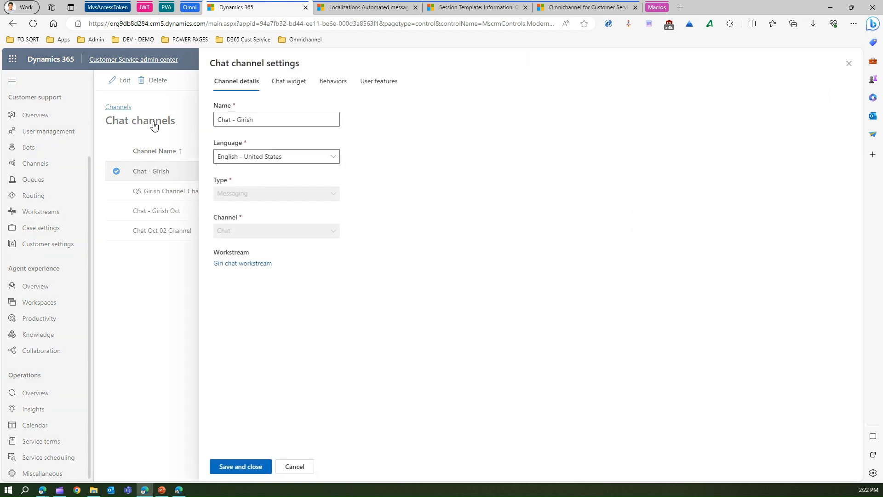
pyautogui.click(292, 82)
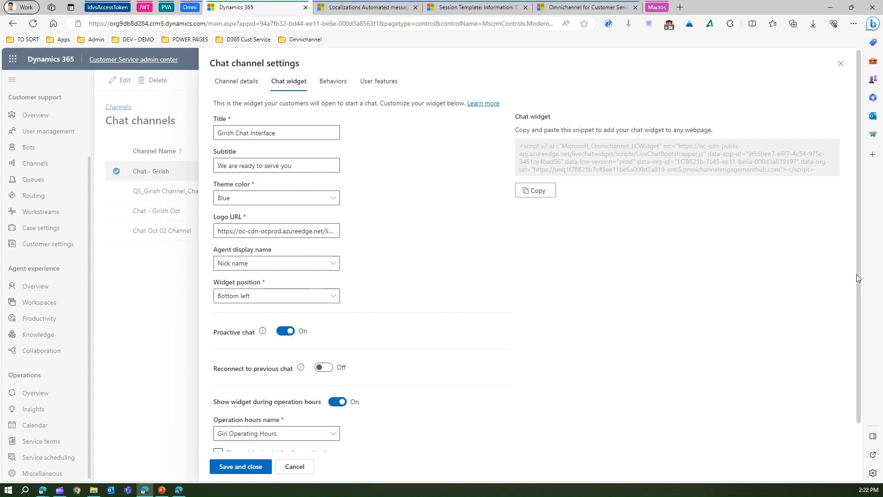
# Try assigning NSW Operating Hrs to the chat widget and toggling the option to show the widget outside of operation hours.
pyautogui.moveTo(858, 275); pyautogui.dragTo(864, 363)
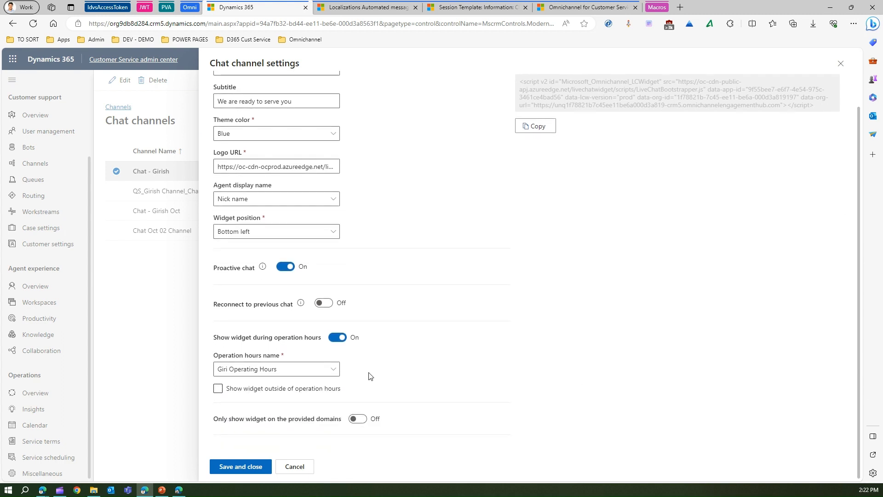
pyautogui.click(334, 372)
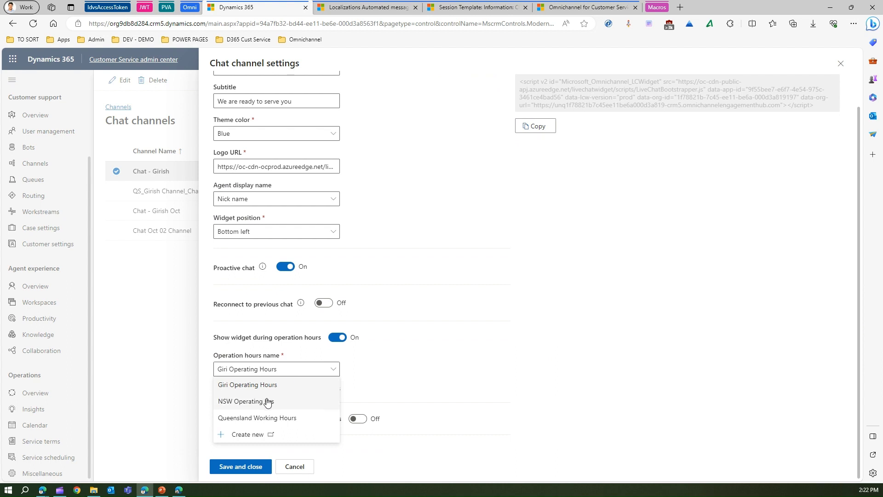
pyautogui.click(291, 403)
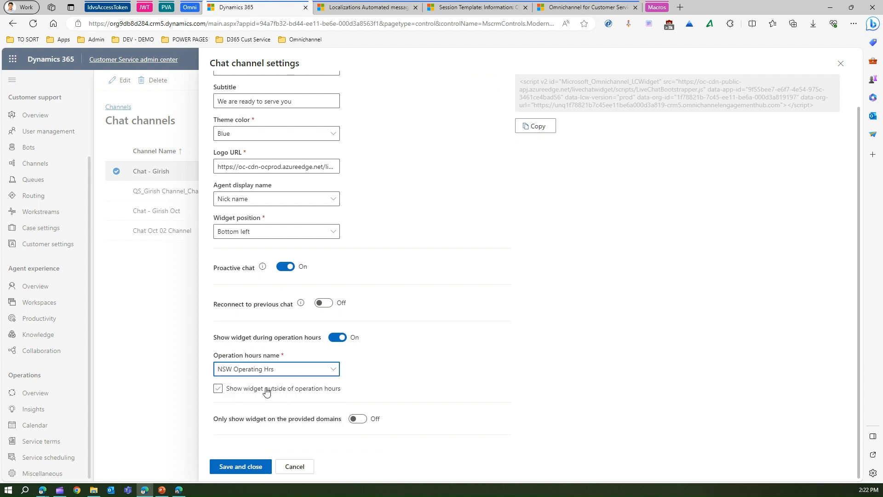
pyautogui.click(282, 392)
pyautogui.click(287, 395)
# Return the chat widget's operation hours to the originally assigned record, and save and close the channel settings.
pyautogui.click(318, 368)
pyautogui.click(251, 385)
pyautogui.click(248, 466)
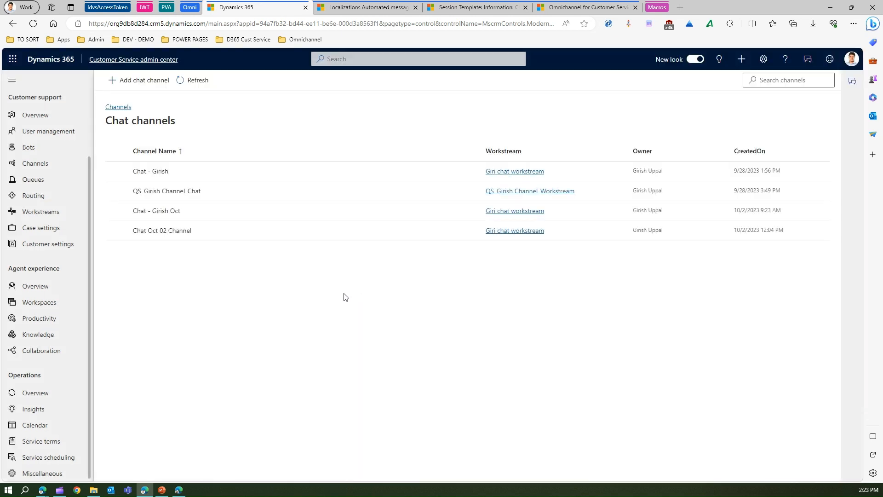
# Open the messaging chat queue from the advanced queues list in queue management.
pyautogui.click(48, 182)
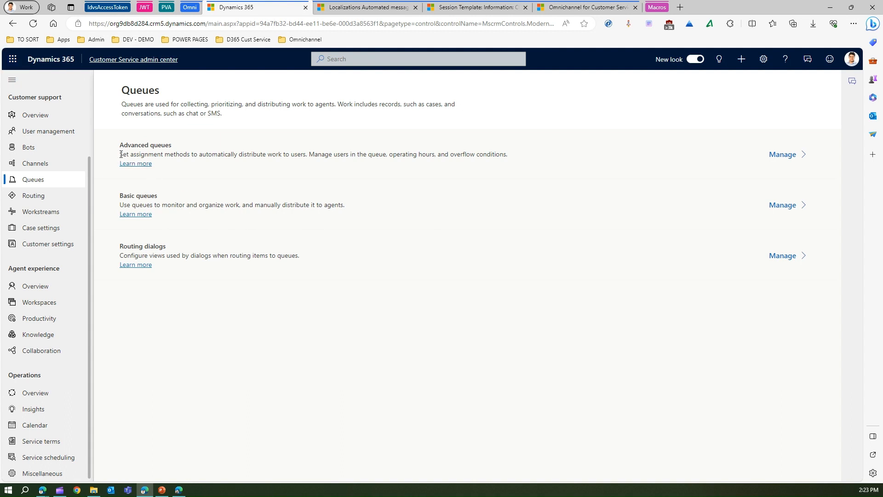
pyautogui.moveTo(129, 155); pyautogui.dragTo(289, 159)
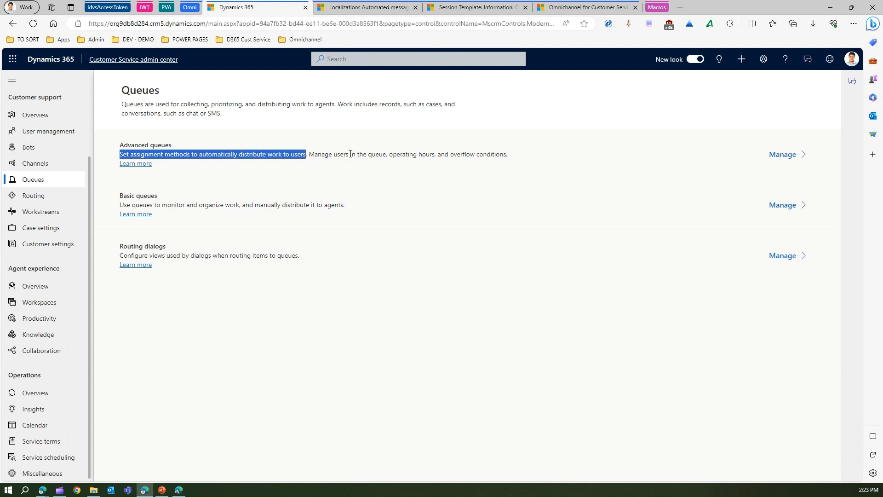
pyautogui.moveTo(351, 154); pyautogui.dragTo(509, 157)
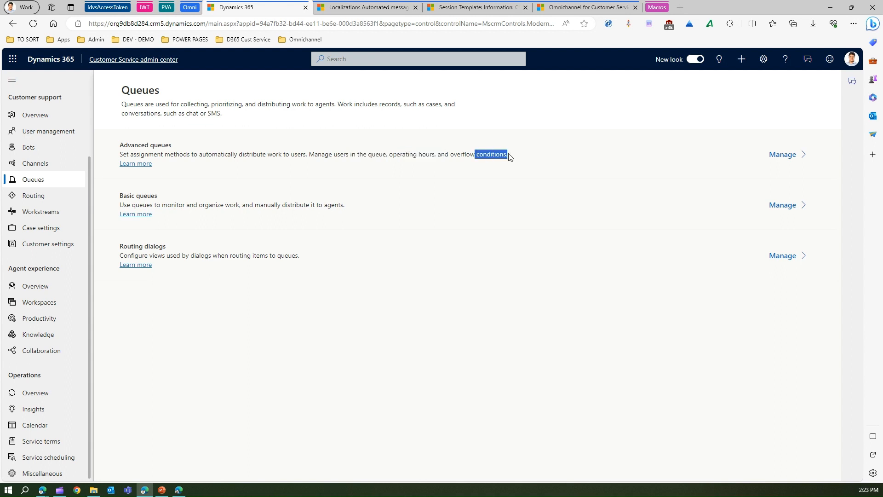
pyautogui.click(788, 155)
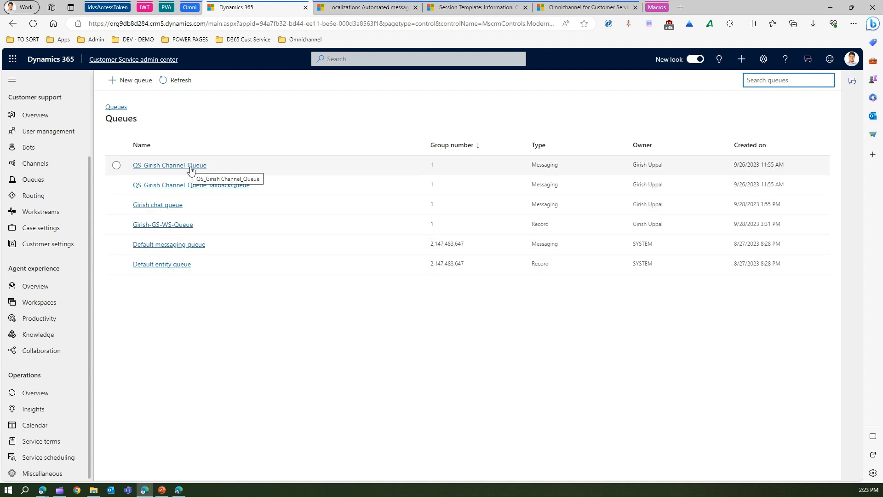
pyautogui.click(164, 205)
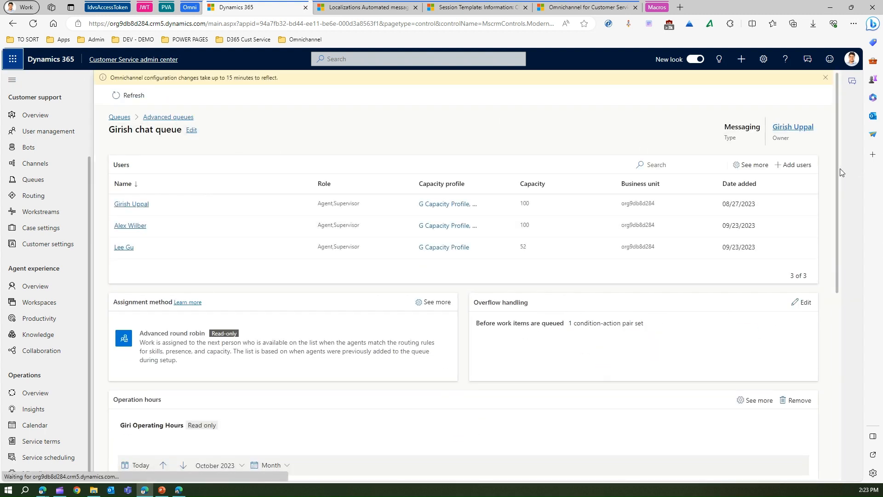
# Examine the chat queue's operation hours calendar month by month from October 2023 through February 2024.
pyautogui.moveTo(837, 168); pyautogui.dragTo(862, 283)
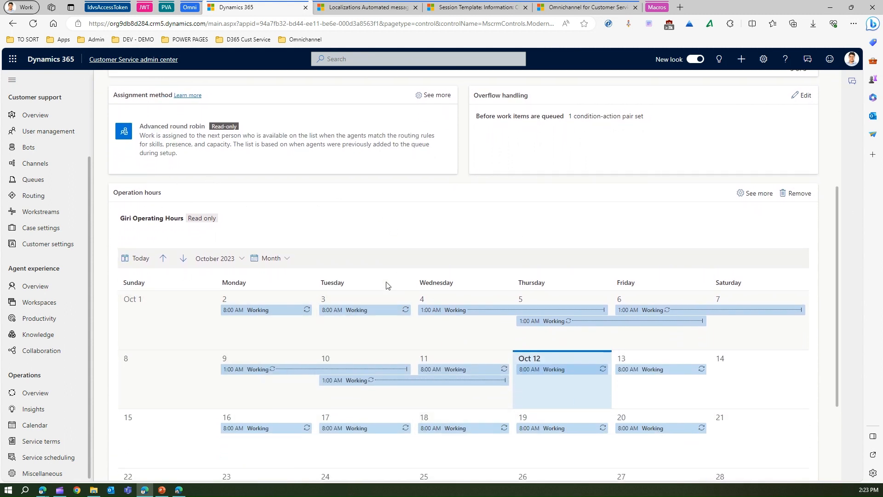
pyautogui.moveTo(838, 272); pyautogui.dragTo(845, 336)
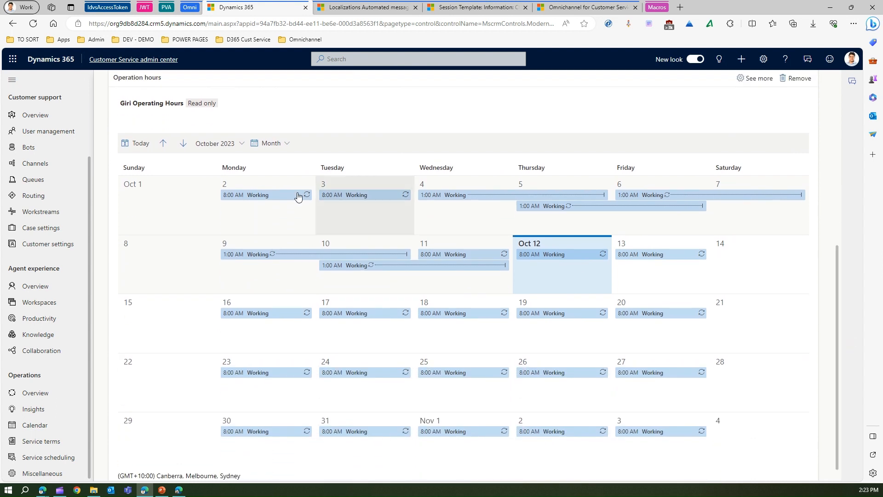
pyautogui.click(183, 150)
pyautogui.click(184, 150)
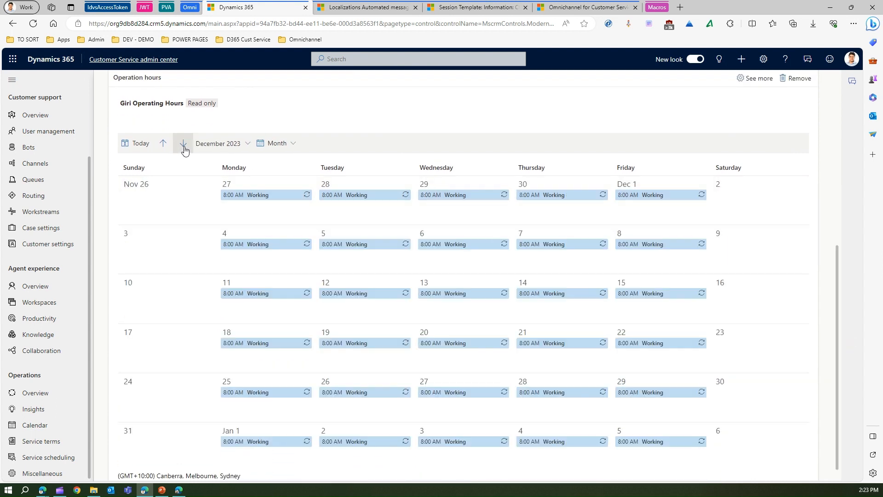
pyautogui.click(184, 150)
pyautogui.click(183, 145)
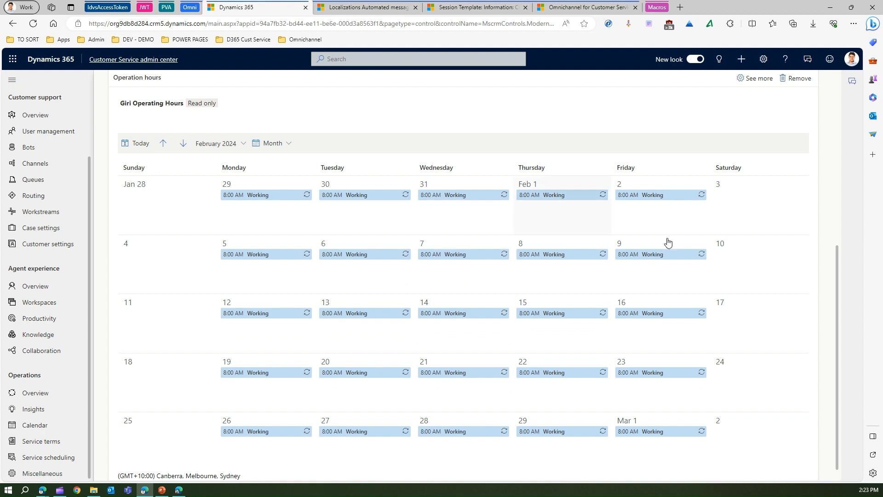
pyautogui.moveTo(837, 259); pyautogui.dragTo(882, 345)
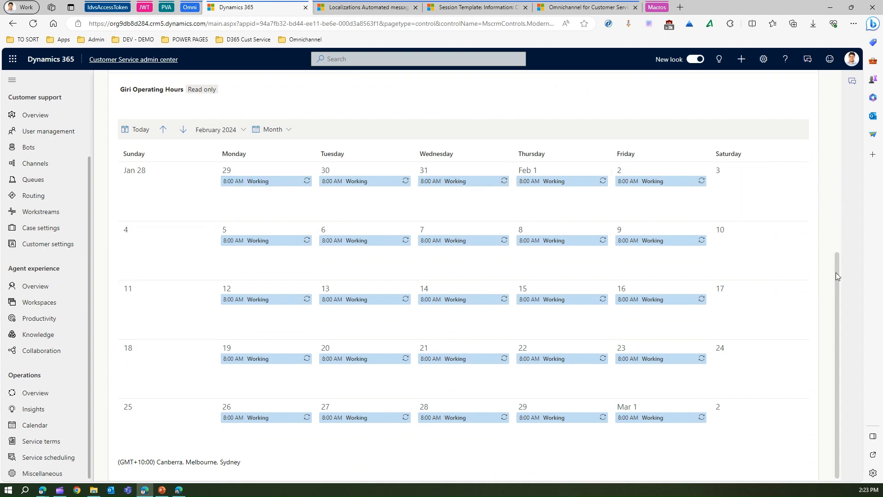
pyautogui.moveTo(835, 273); pyautogui.dragTo(835, 94)
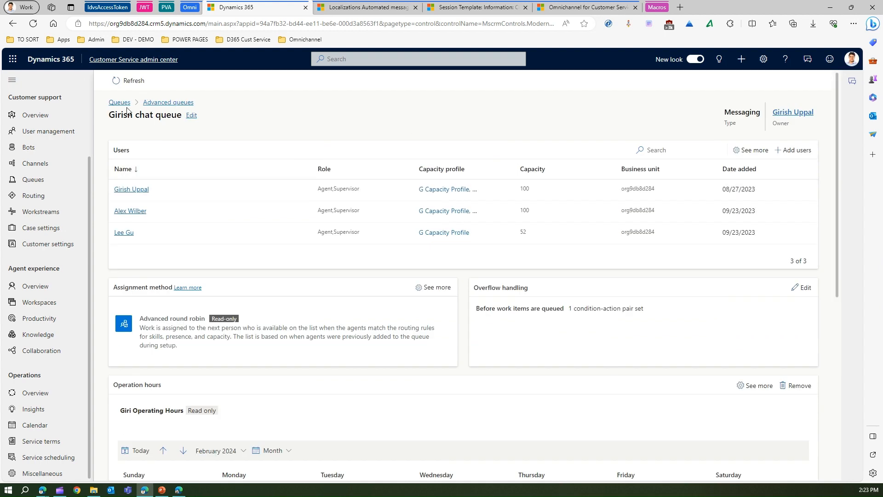
# Check the operation hours of the GS-WS record queue and return to the advanced queues list.
pyautogui.click(165, 104)
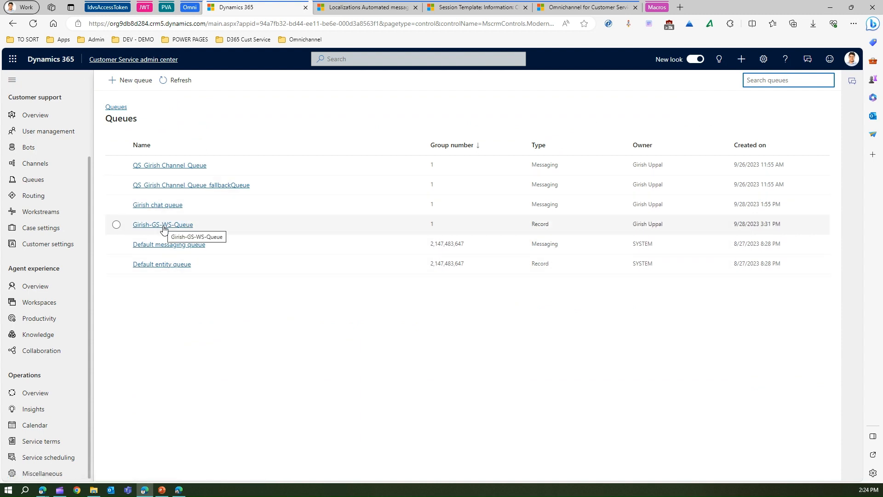
pyautogui.click(163, 225)
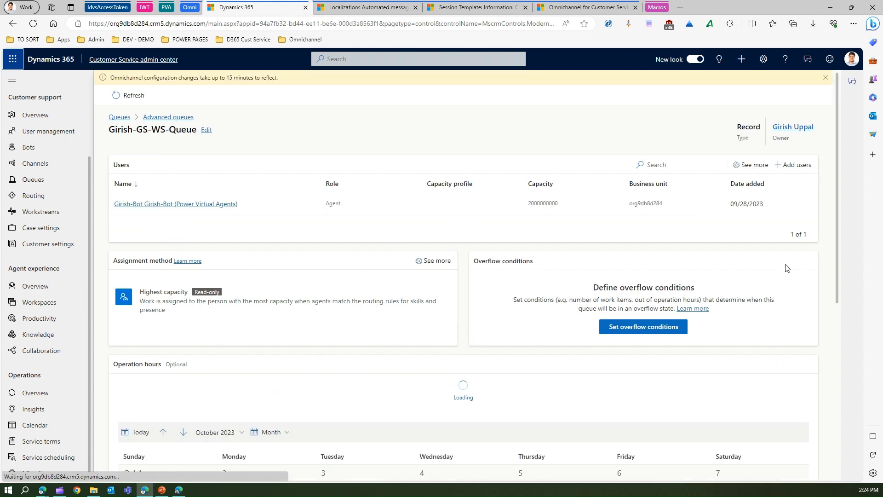
pyautogui.moveTo(837, 205); pyautogui.dragTo(844, 322)
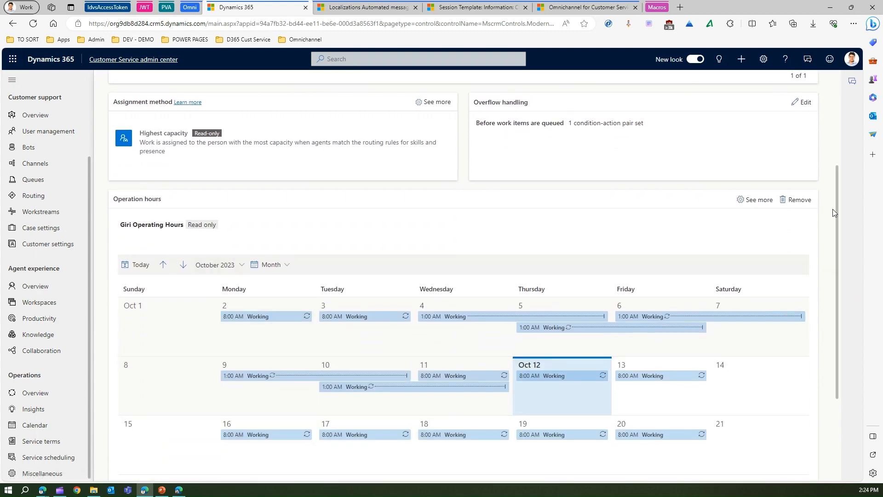
pyautogui.scroll(3, 833, 212)
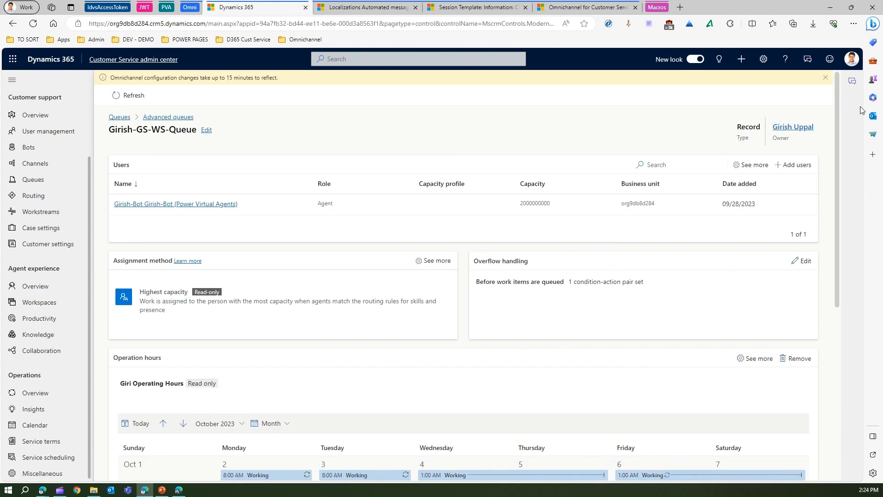
pyautogui.click(13, 23)
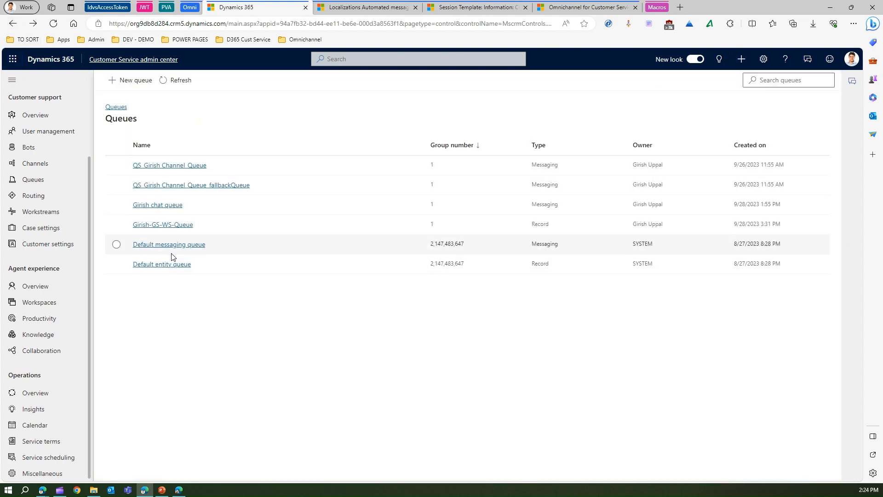
pyautogui.click(172, 207)
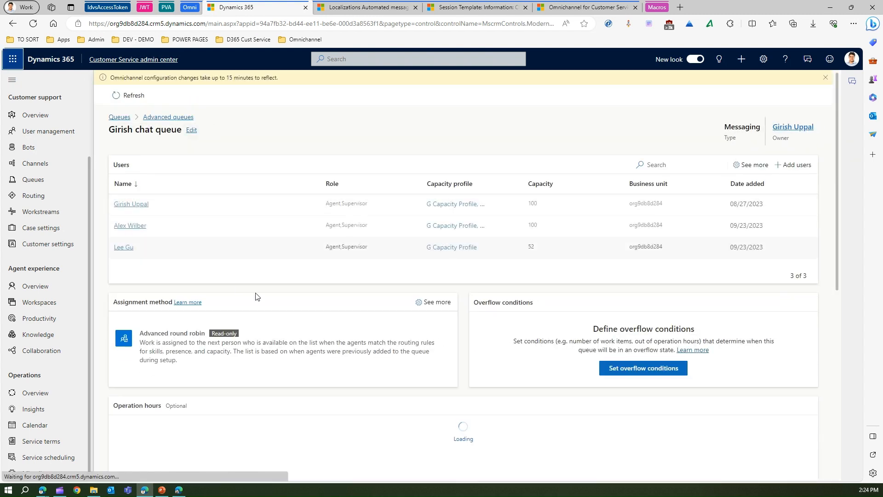
pyautogui.click(164, 117)
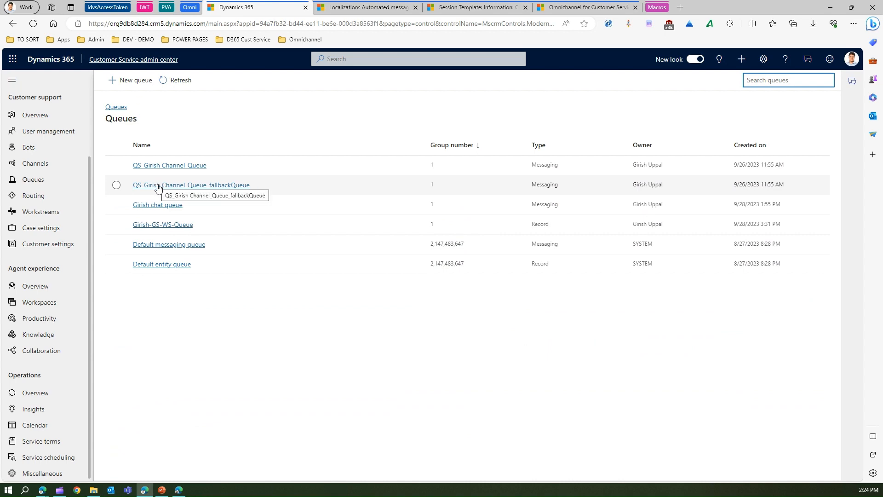
# Open the QS channel fallback queue and remove its assigned operation hours, confirming the removal.
pyautogui.click(158, 186)
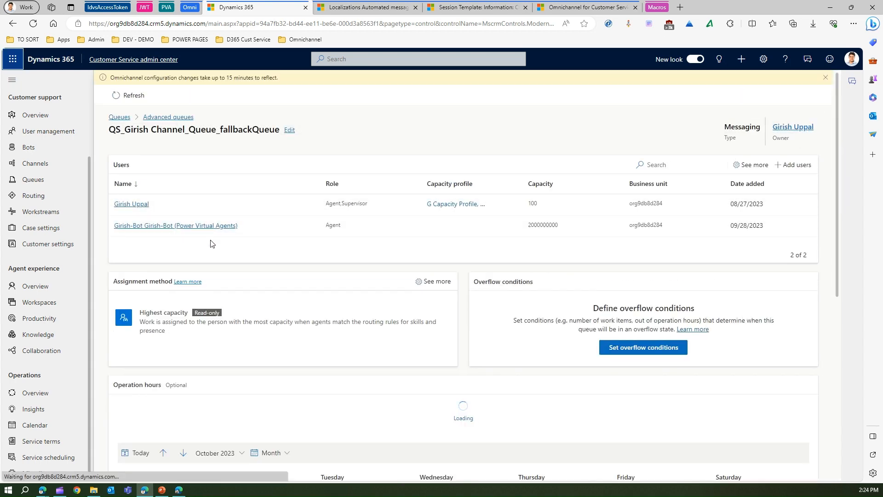
pyautogui.scroll(-7, 285, 305)
pyautogui.scroll(7, 236, 308)
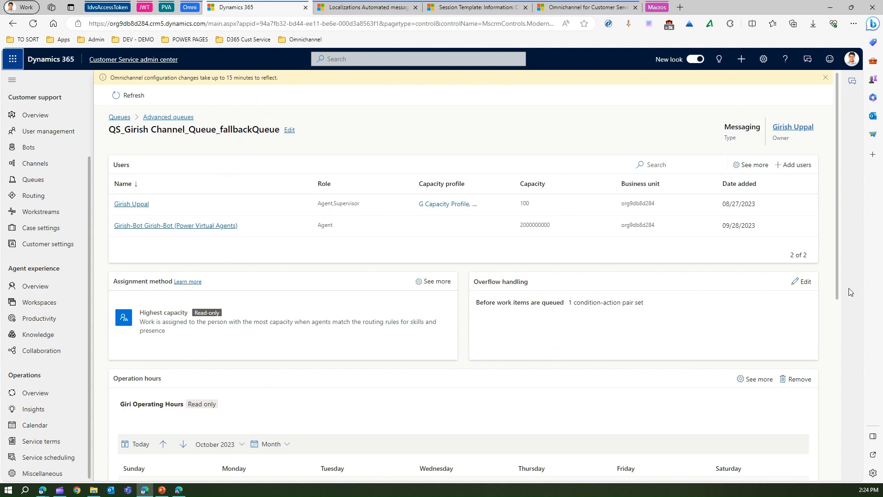
pyautogui.moveTo(837, 288); pyautogui.dragTo(860, 379)
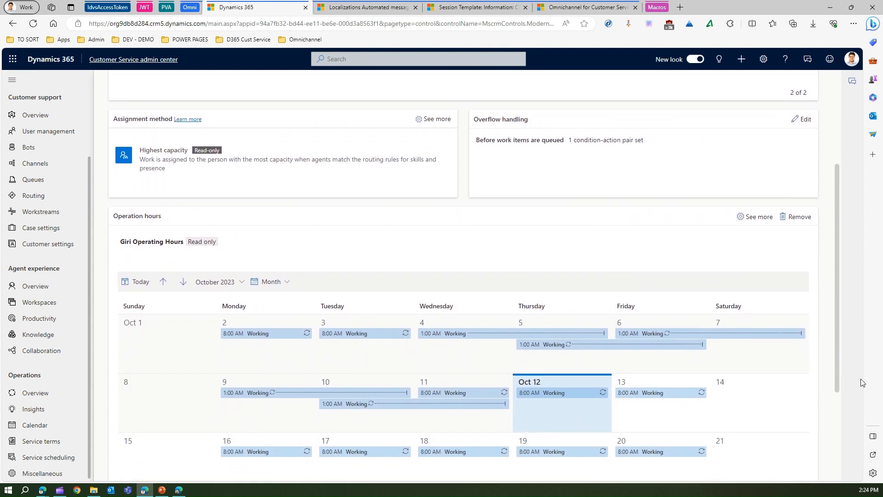
pyautogui.click(797, 217)
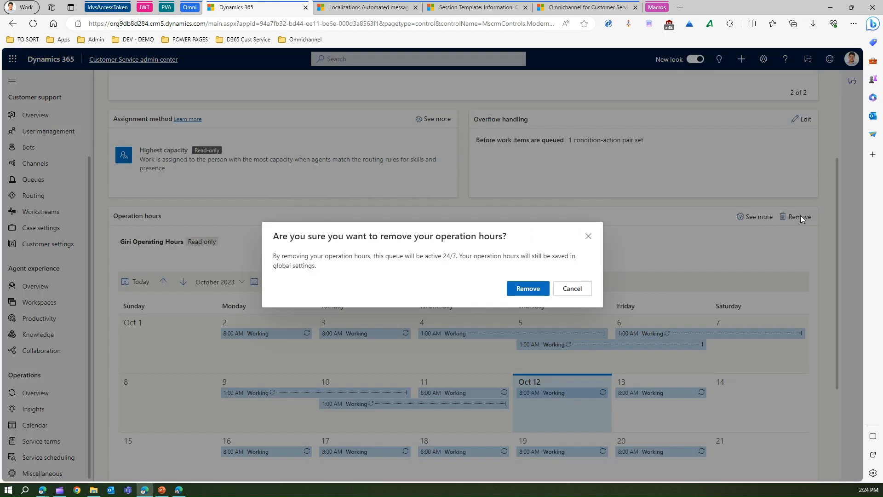
pyautogui.click(528, 287)
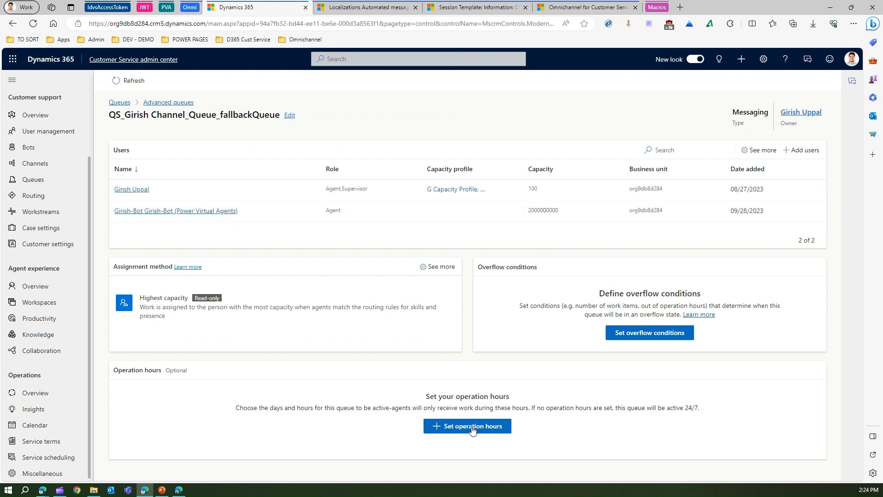
# Set the fallback queue's operation hours to NSW Operating Hrs, and save and close.
pyautogui.click(468, 434)
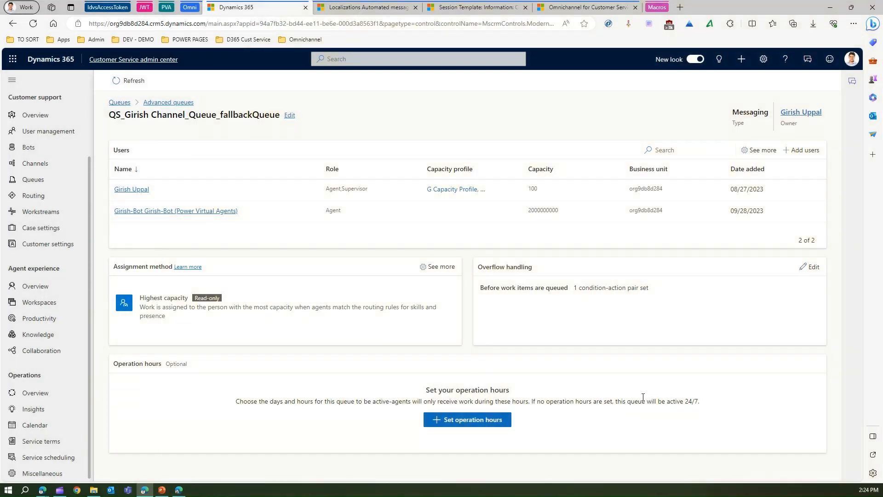
pyautogui.click(488, 423)
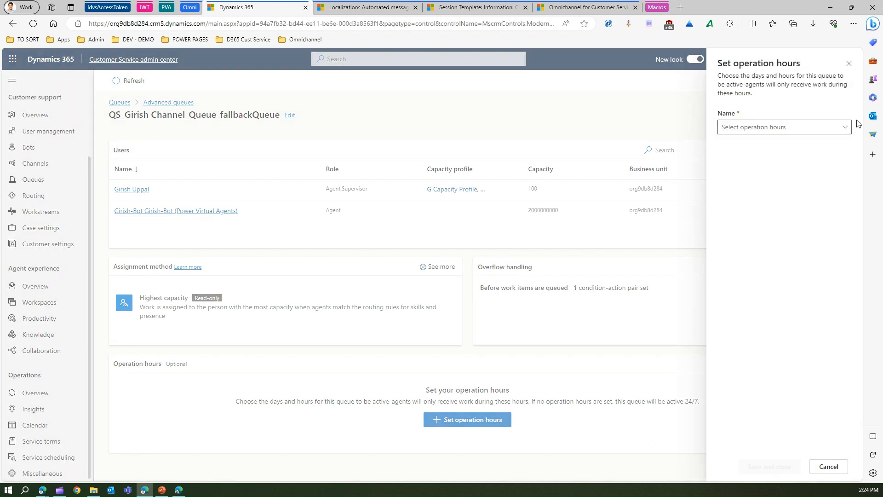
pyautogui.click(847, 128)
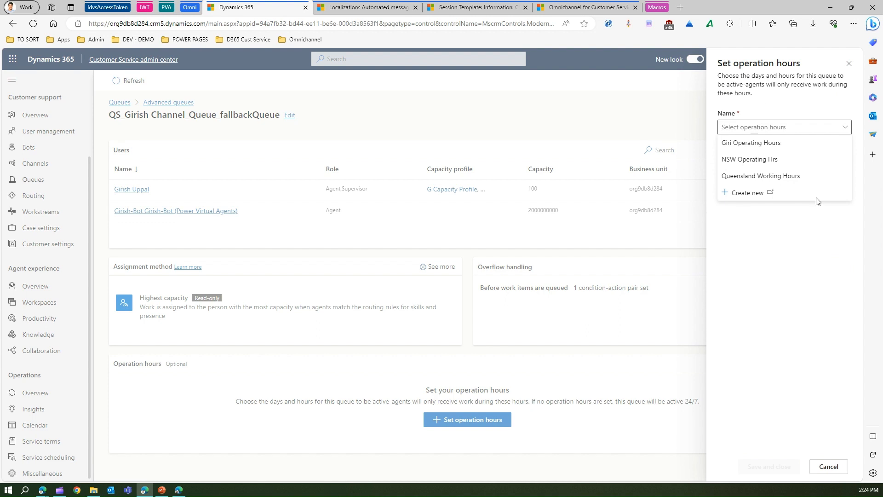
pyautogui.click(773, 160)
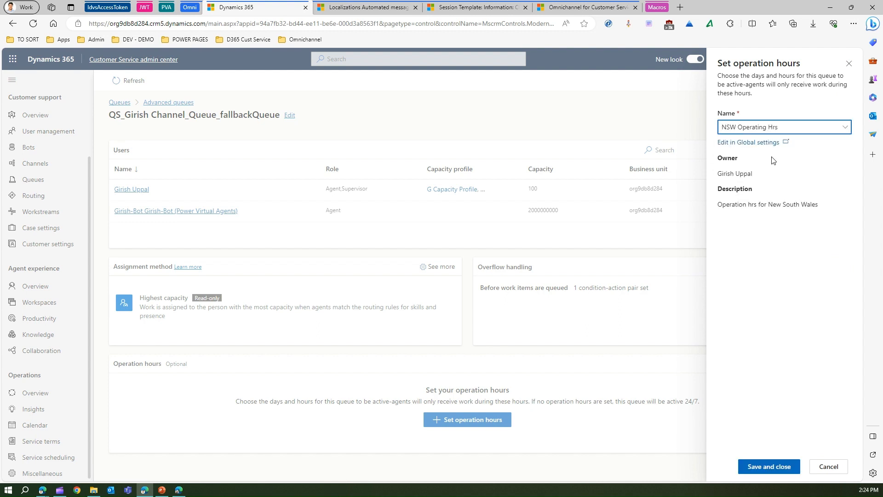
pyautogui.click(785, 466)
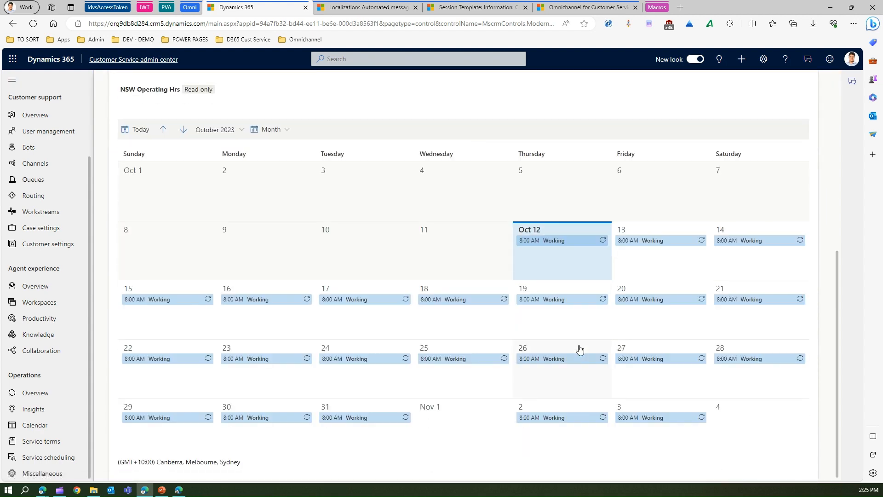
# Review the fallback queue's NSW Operating Hrs calendar month by month up to February 2024, checking working days and gaps.
pyautogui.scroll(-7, 262, 363)
pyautogui.click(182, 130)
pyautogui.click(182, 130)
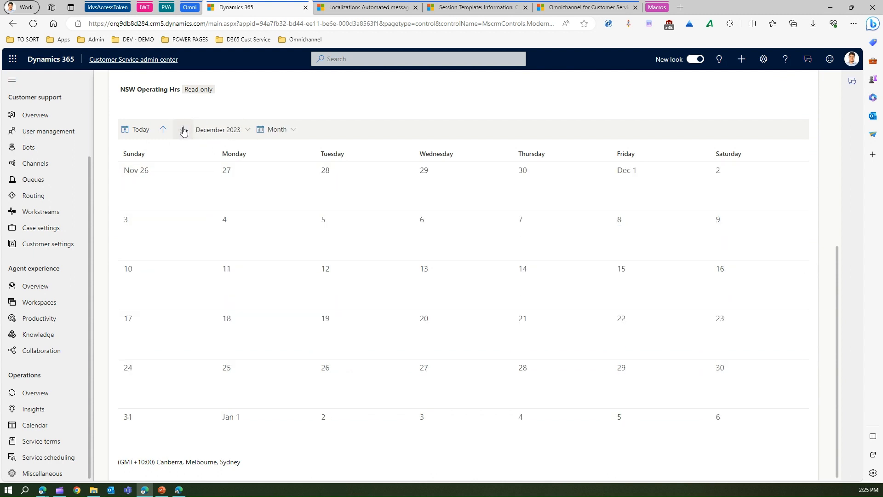
pyautogui.click(184, 131)
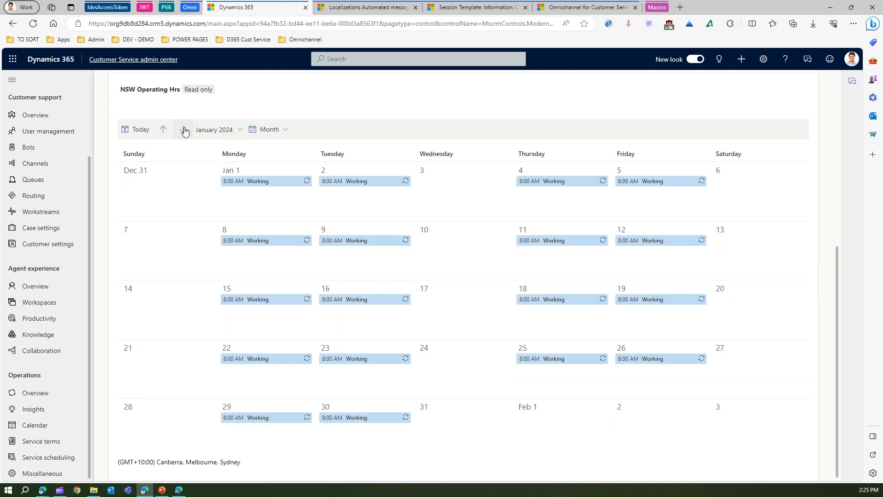
pyautogui.click(184, 130)
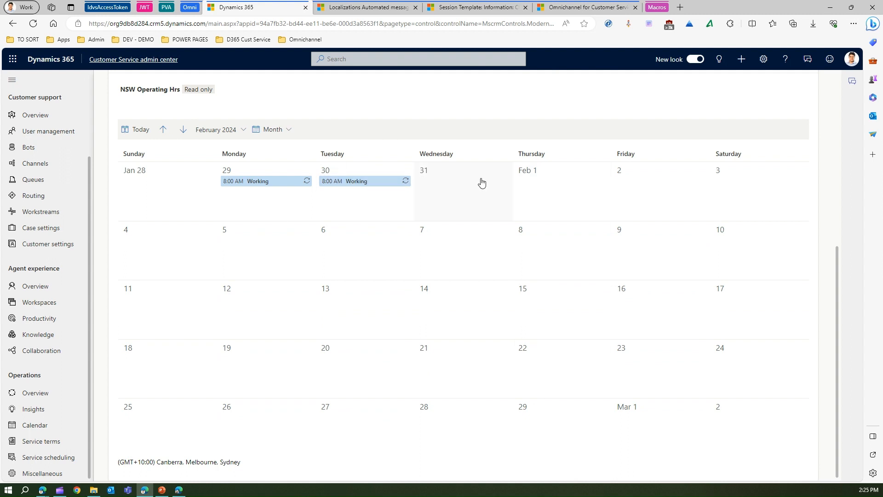
pyautogui.scroll(1, 326, 285)
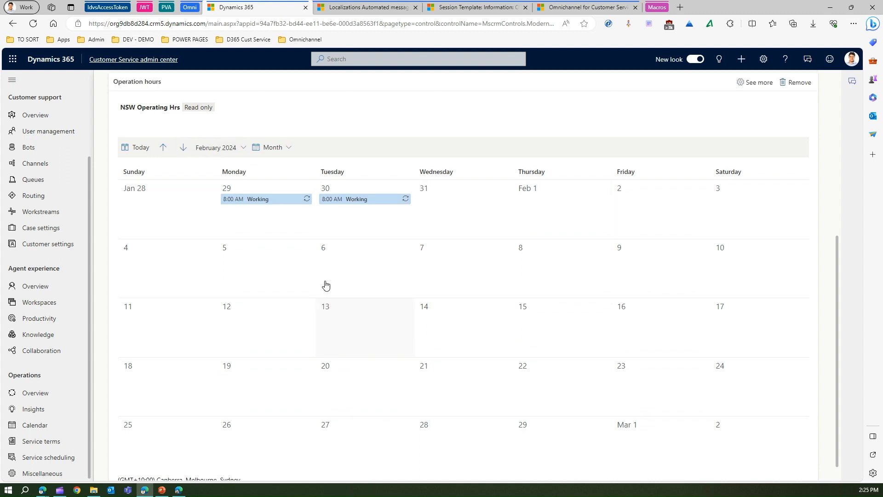
pyautogui.scroll(5, 325, 286)
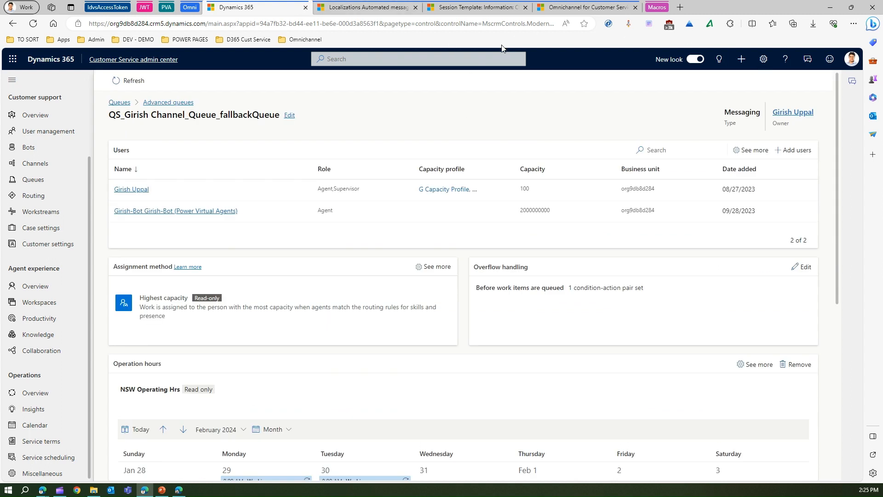